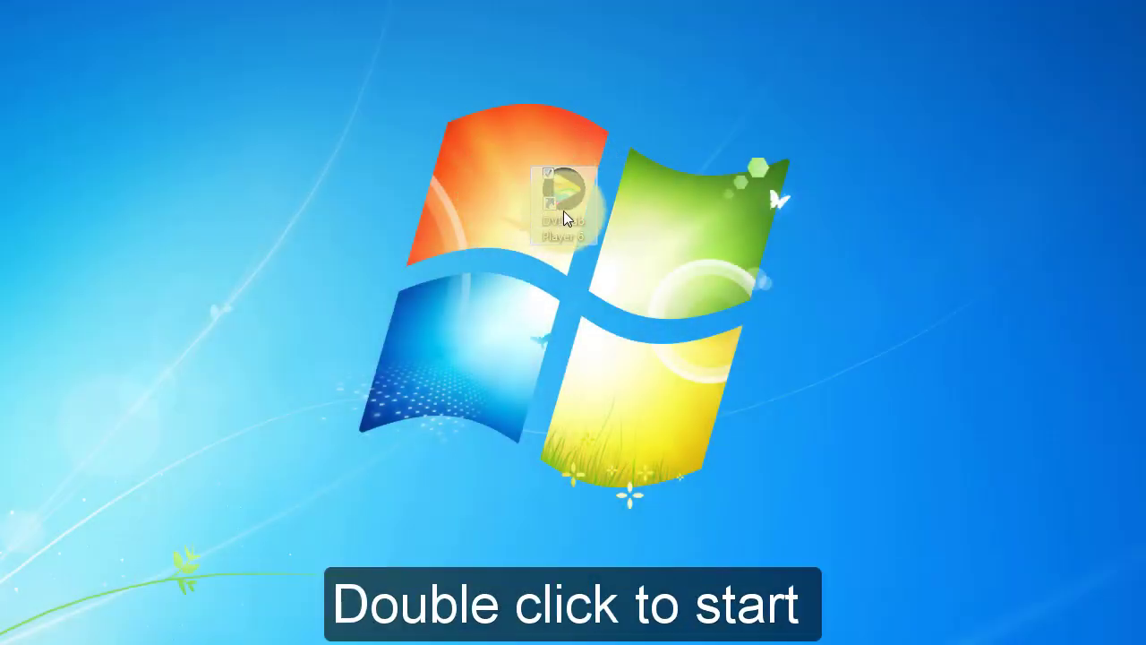
Step: Start DVDFab Player 6 from its desktop icon and choose PC Mode
double_click(563, 211)
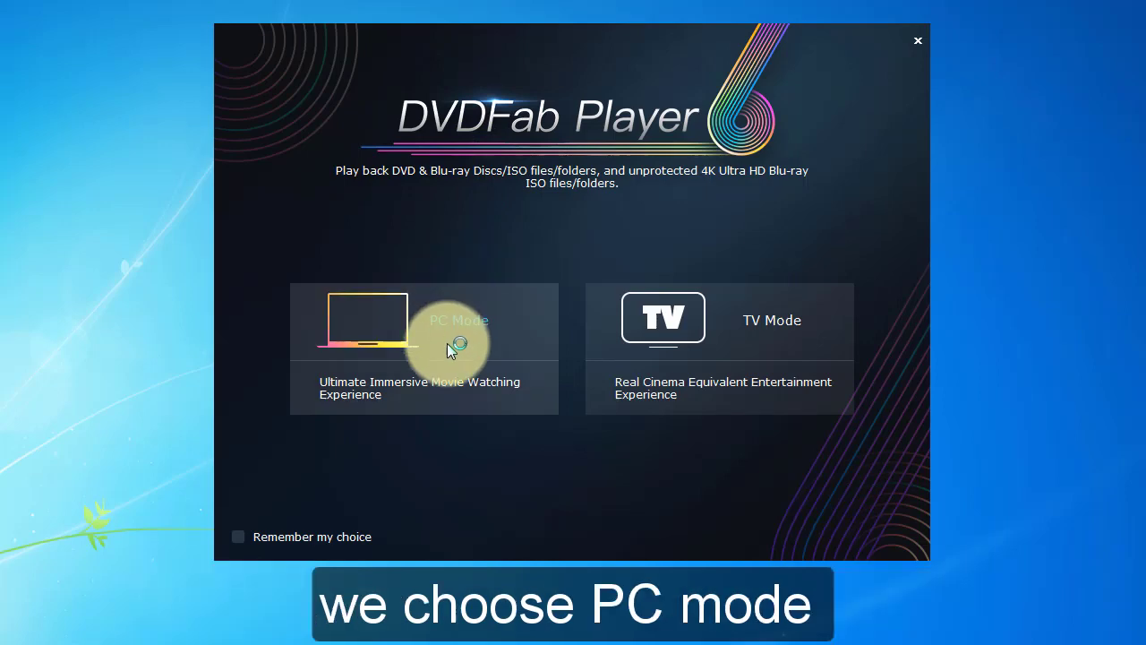
click(447, 343)
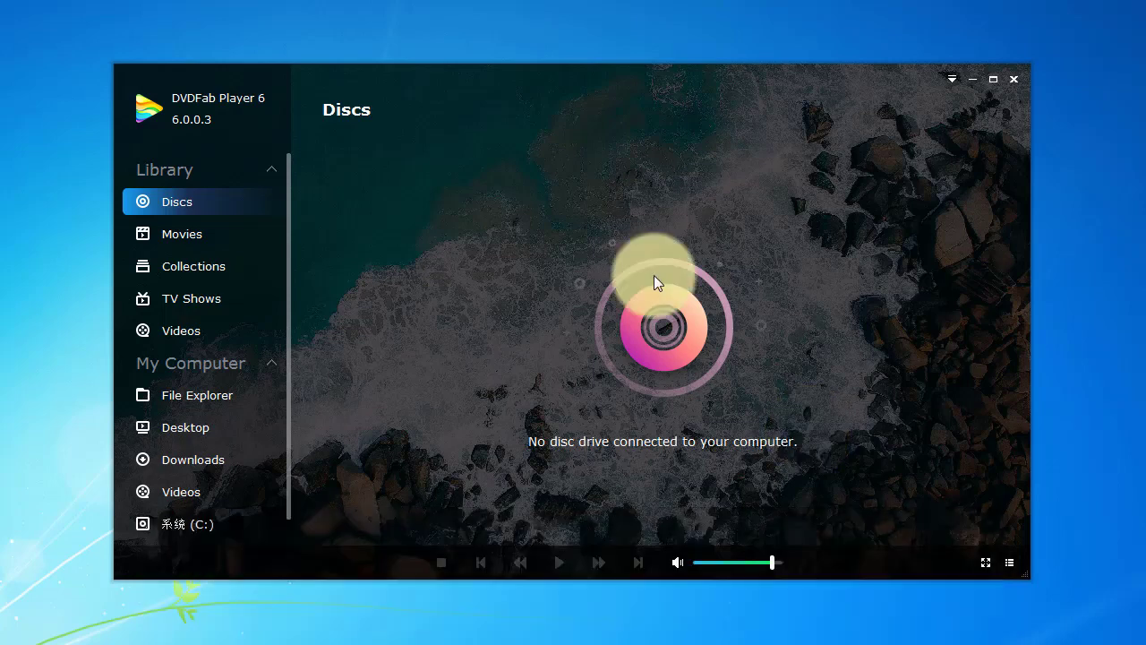
Step: Add the //10.10.2.16/Volume6/Blu-ray 2D_Download/ISO folder as a Library directory and save the settings
click(946, 72)
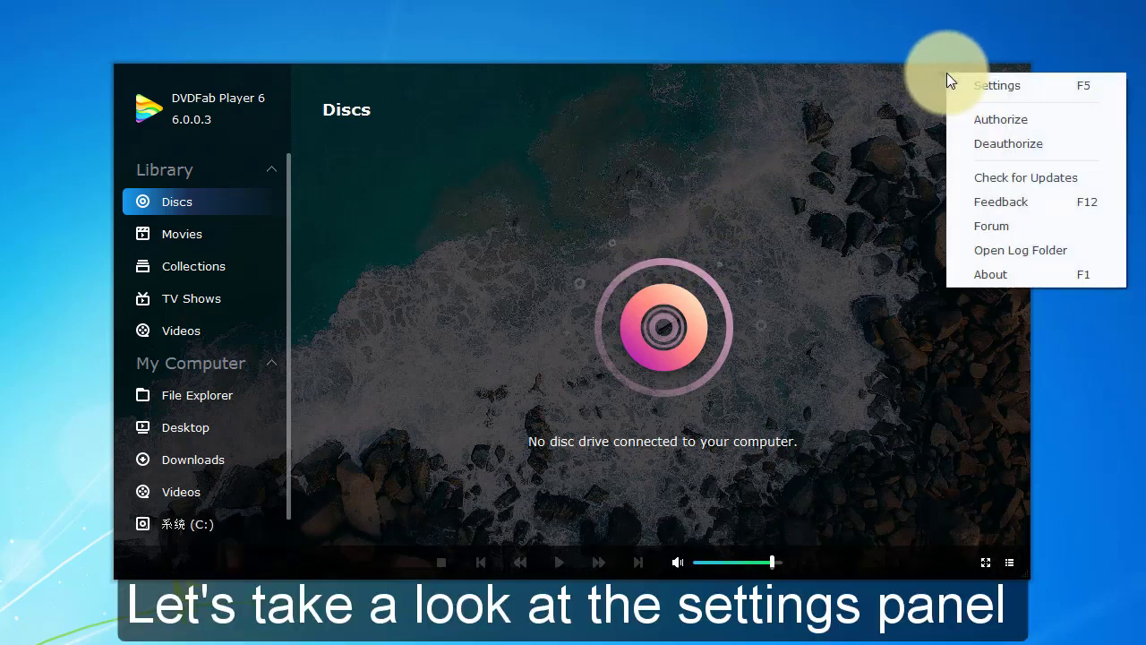
click(954, 84)
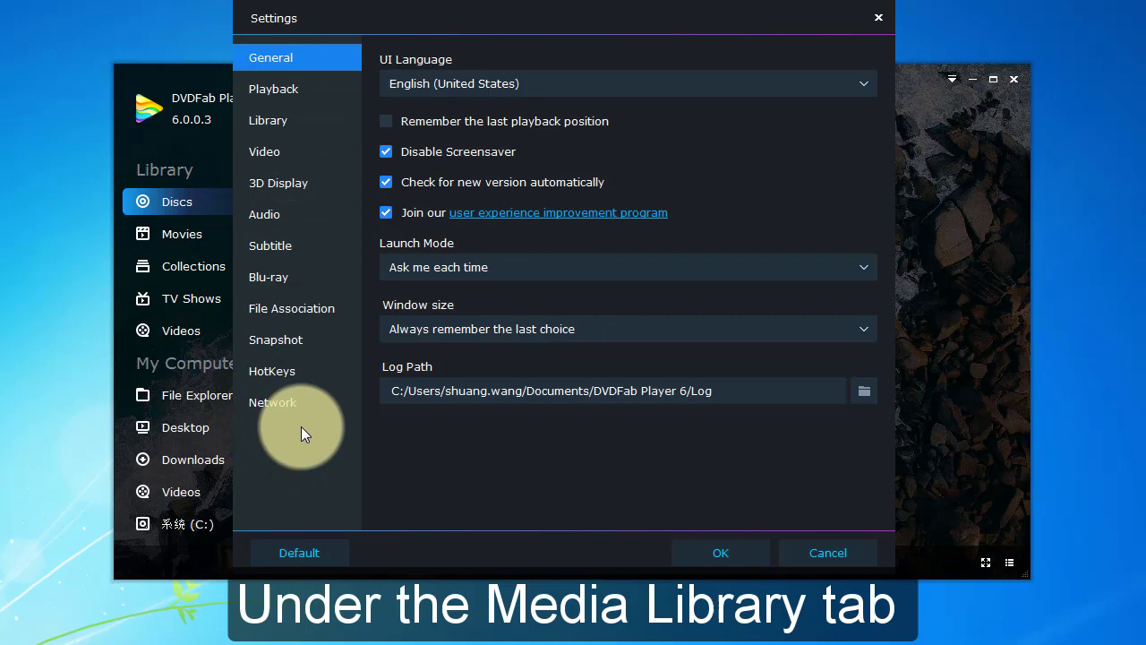
click(288, 120)
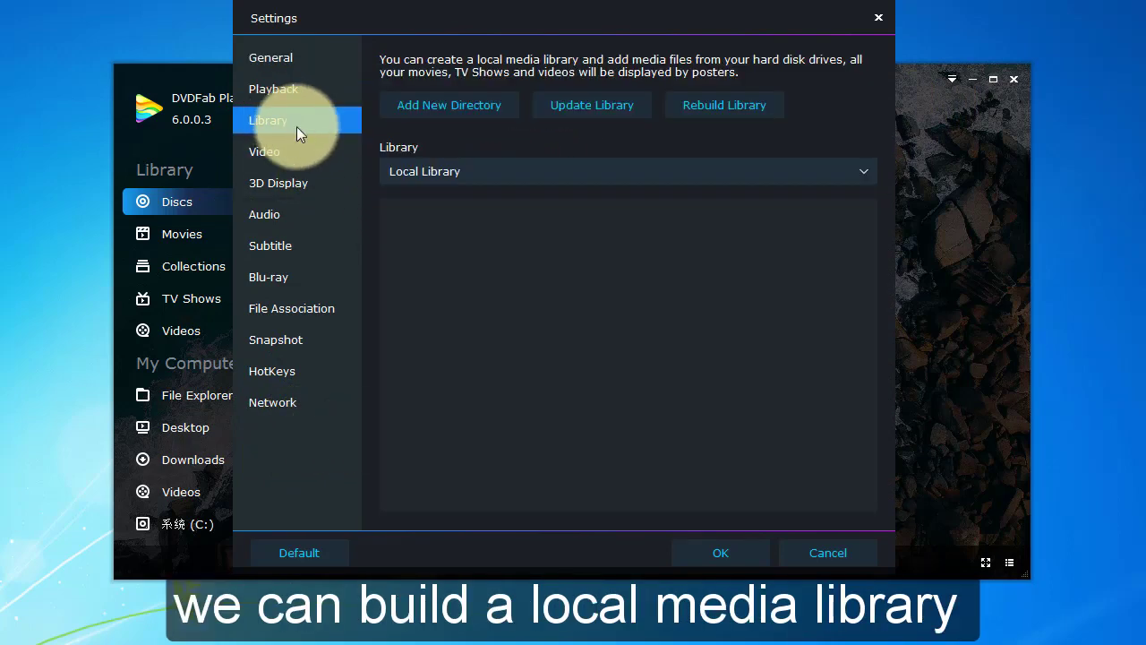
click(454, 114)
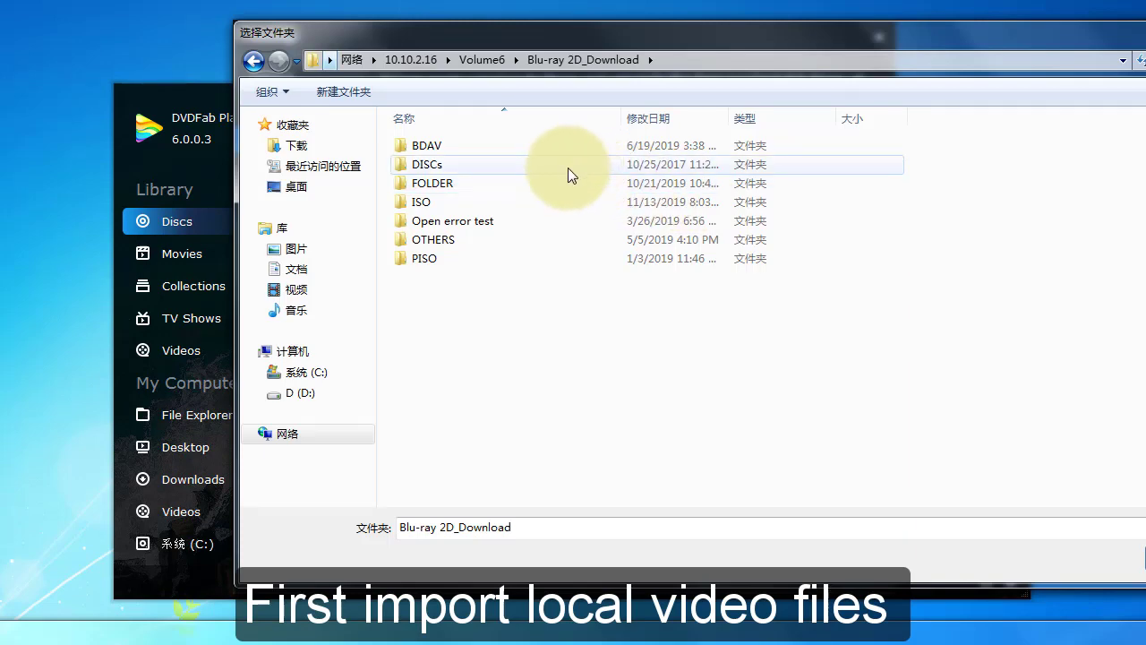
click(559, 201)
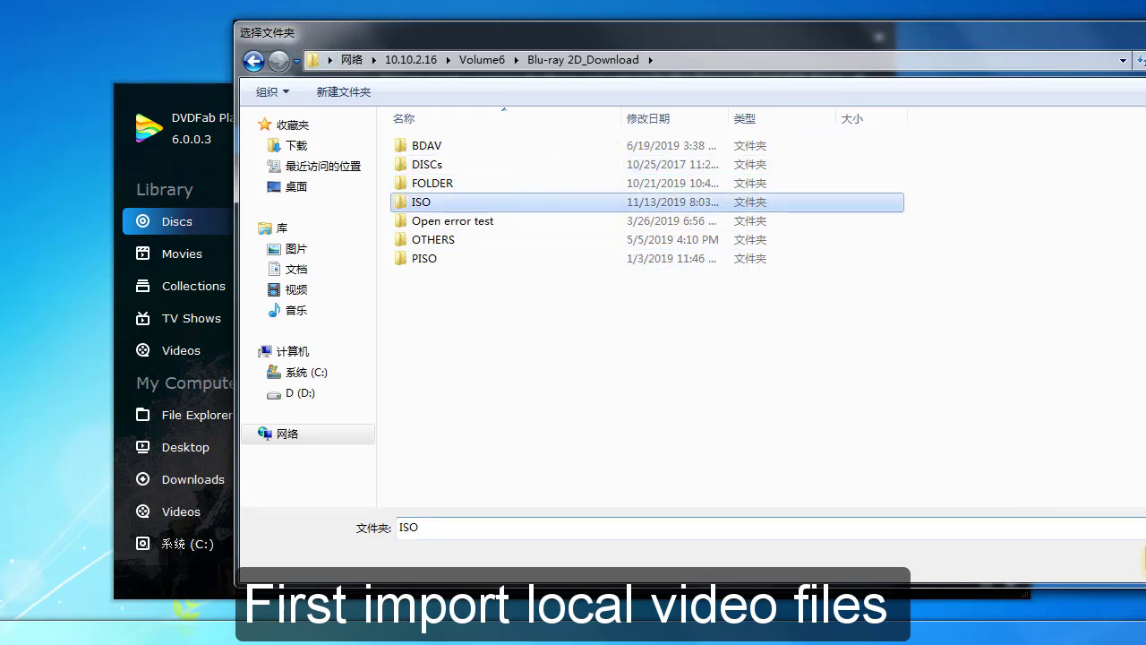
click(1135, 555)
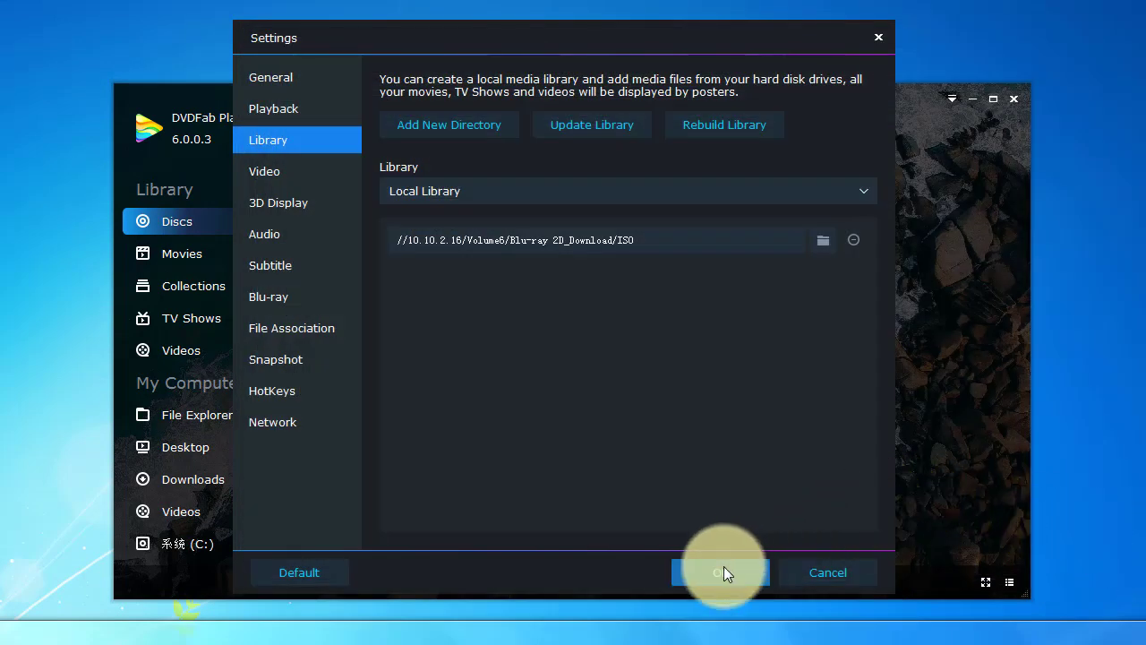
click(723, 573)
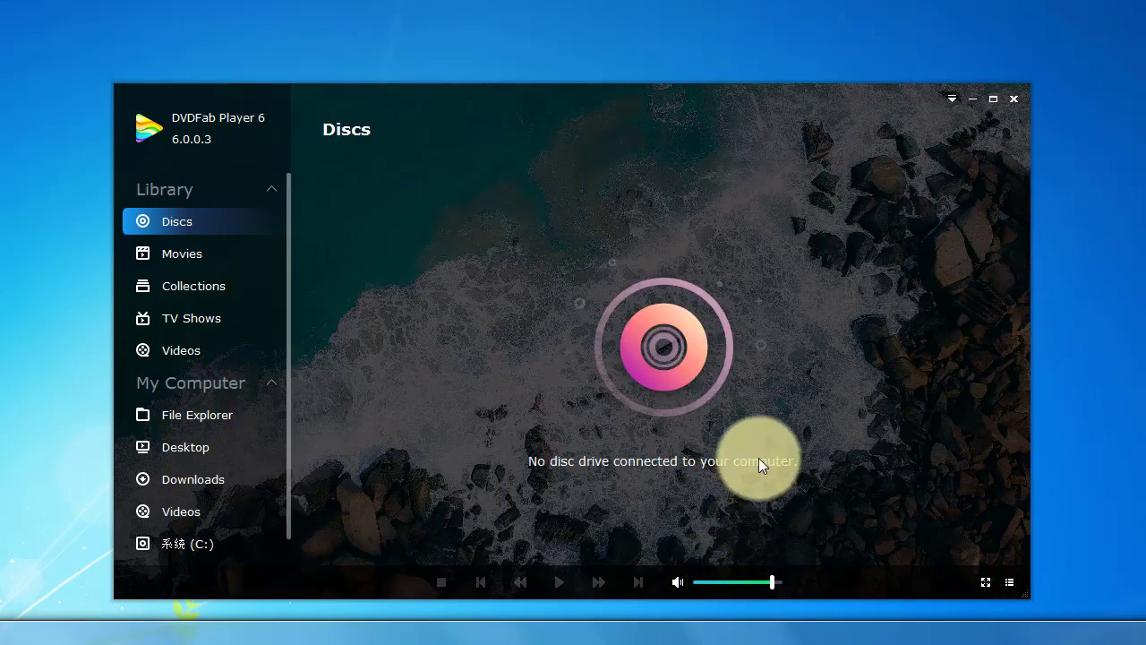
Step: In the Movies library, search 'ba' and play Battleship (2012)
click(223, 260)
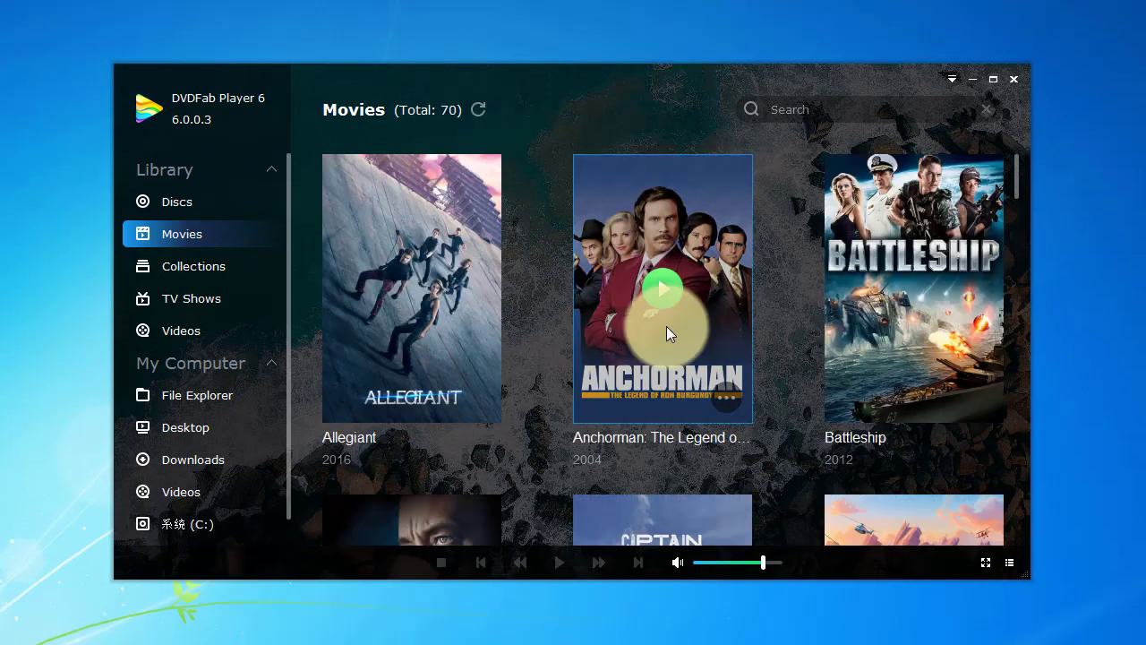
drag(1017, 185, 1017, 268)
scroll(904, 292, up, 5)
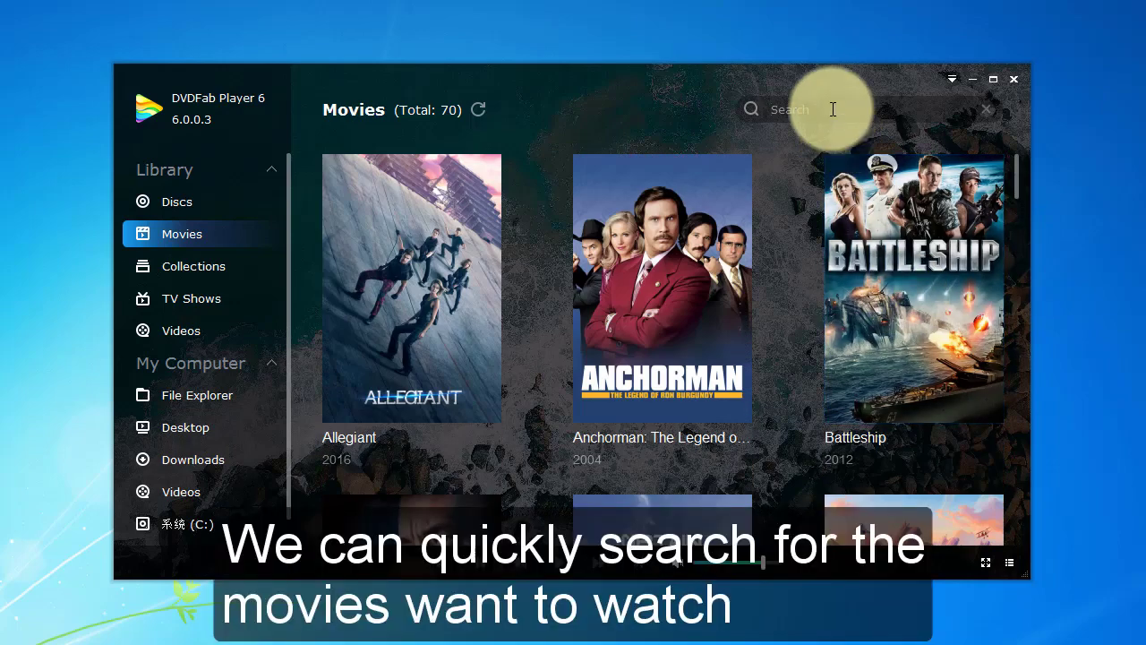
text(ba)
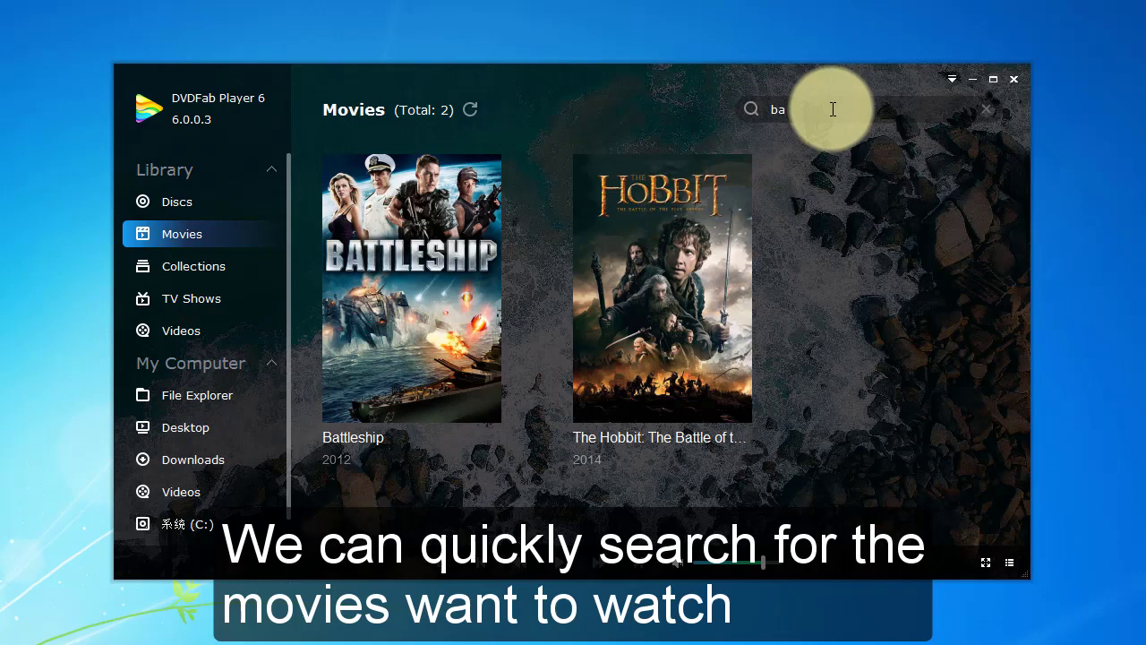
click(421, 284)
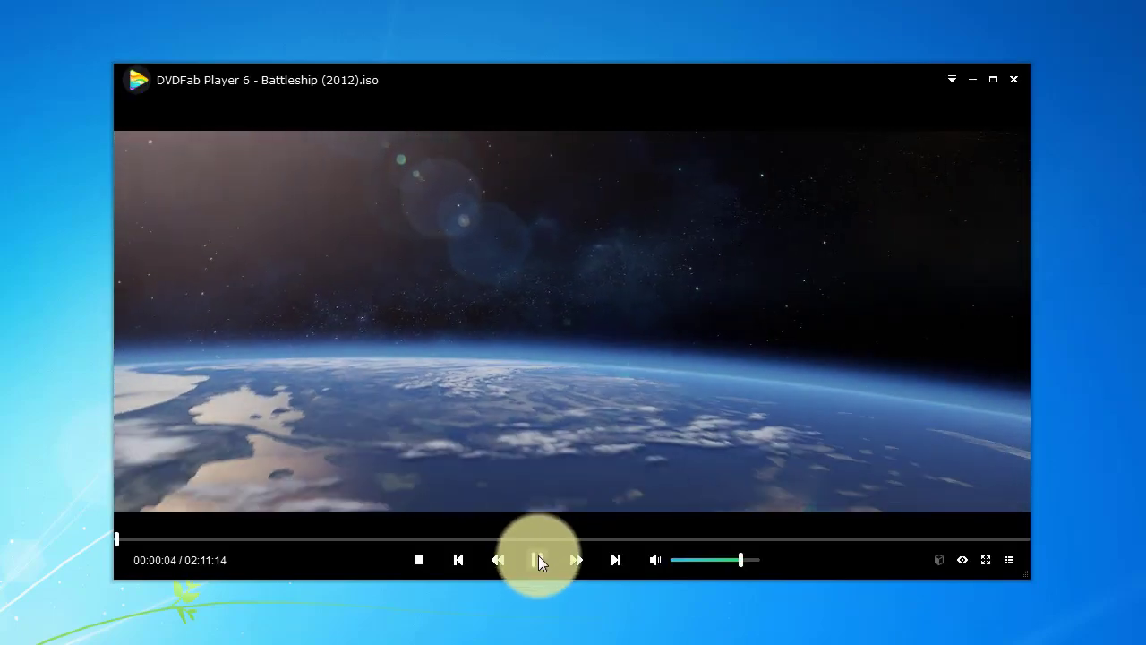
Step: Pause Battleship and browse the General, Playback, Library and Video settings pages
click(537, 558)
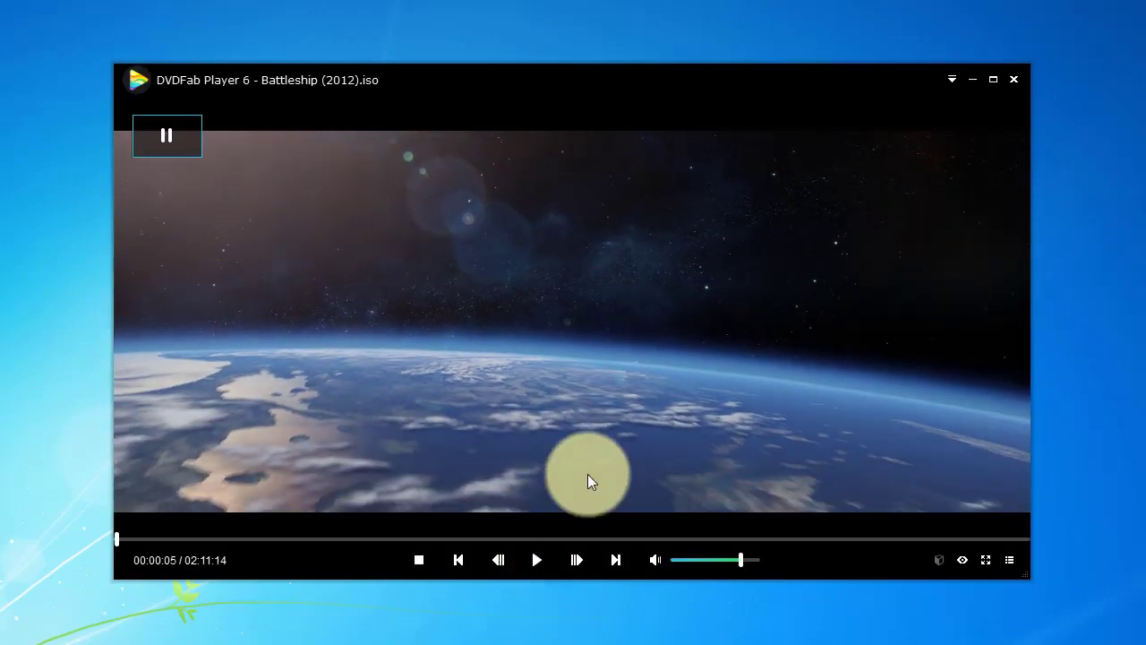
click(945, 82)
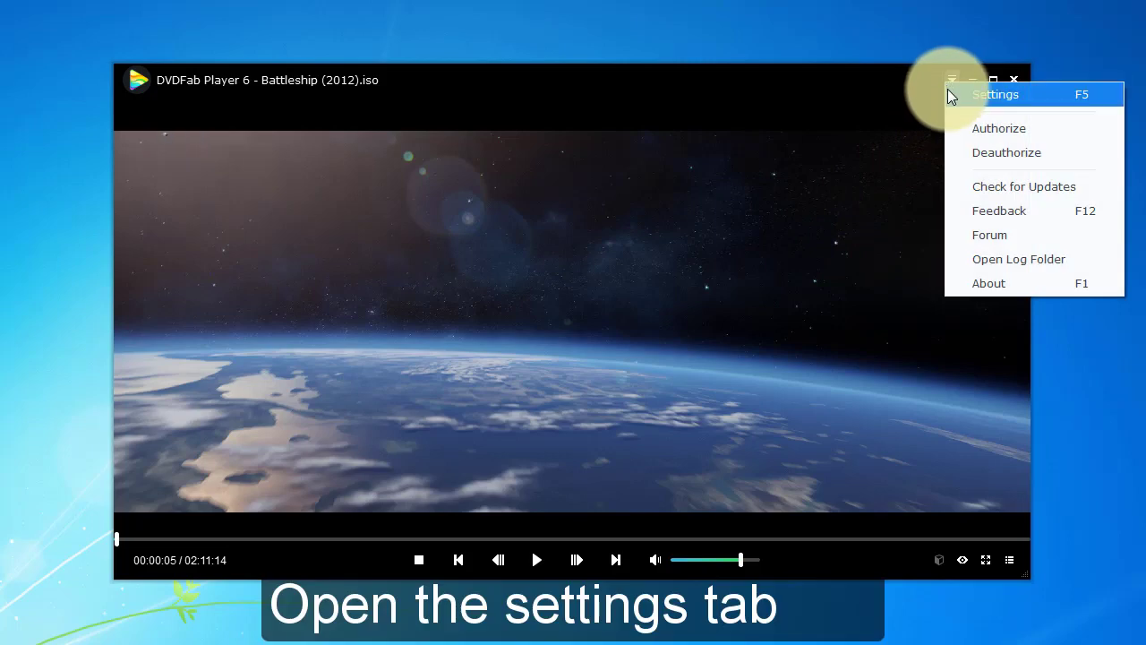
click(947, 90)
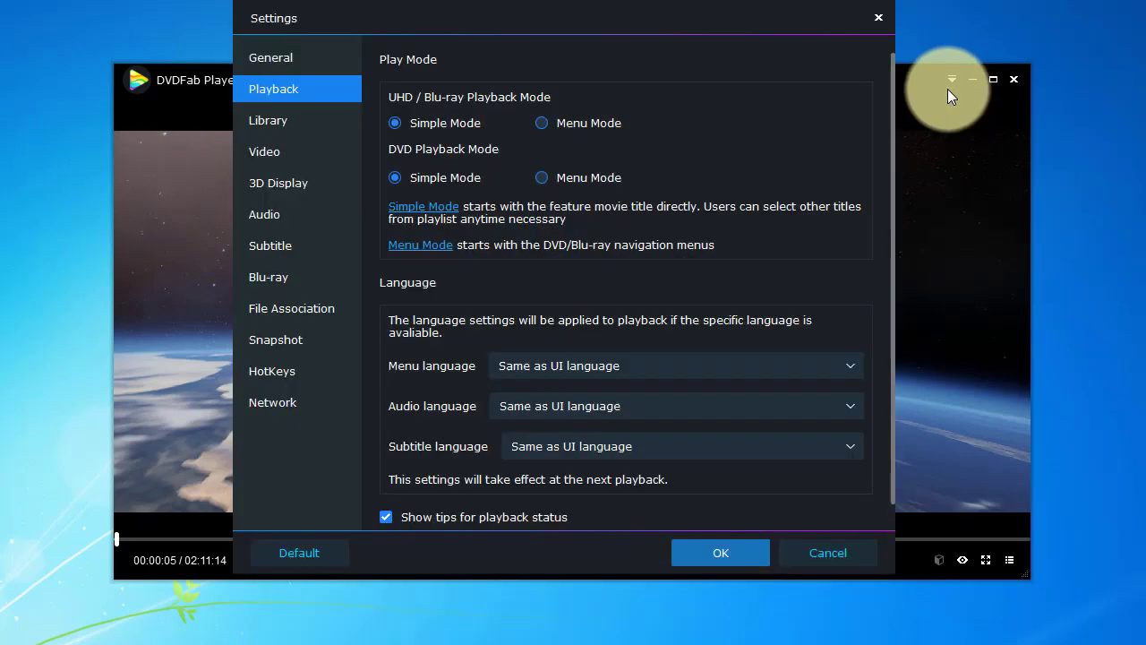
click(319, 58)
click(312, 86)
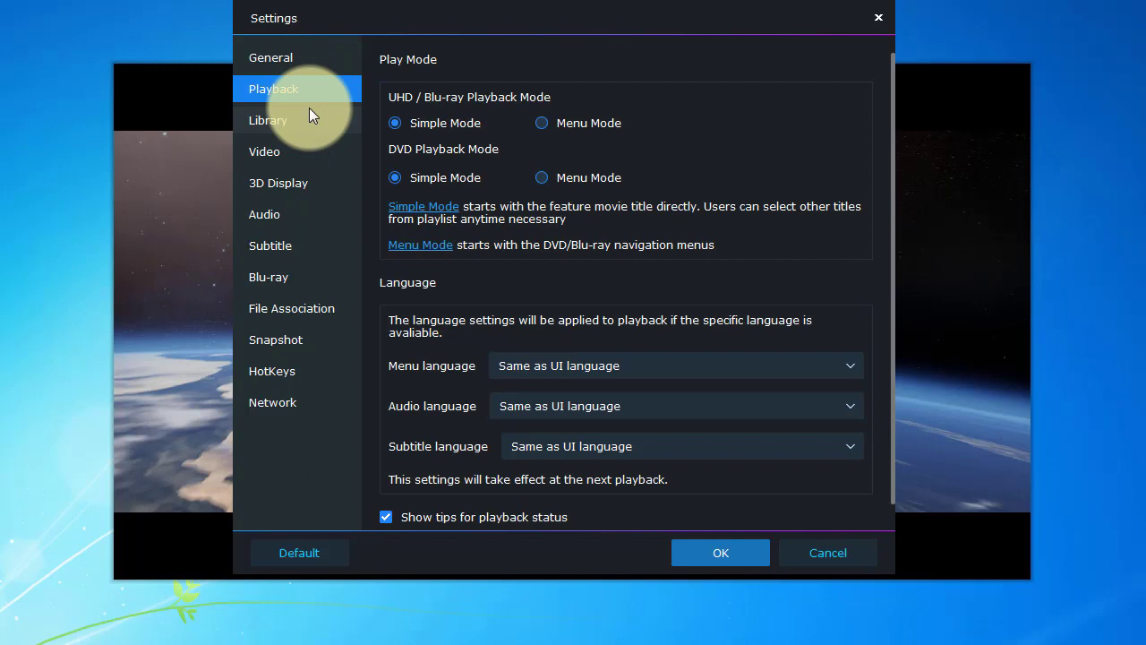
click(304, 122)
click(300, 146)
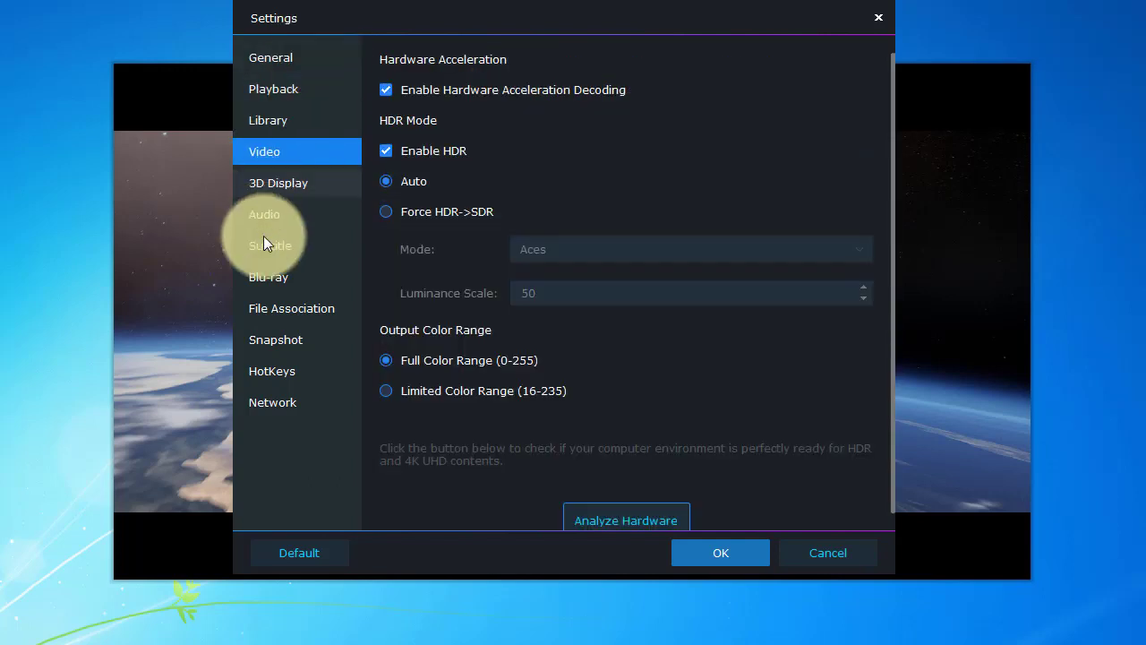
Step: Keep English (United States) as interface language, review the playback modes, and close Settings with OK
click(314, 64)
click(788, 89)
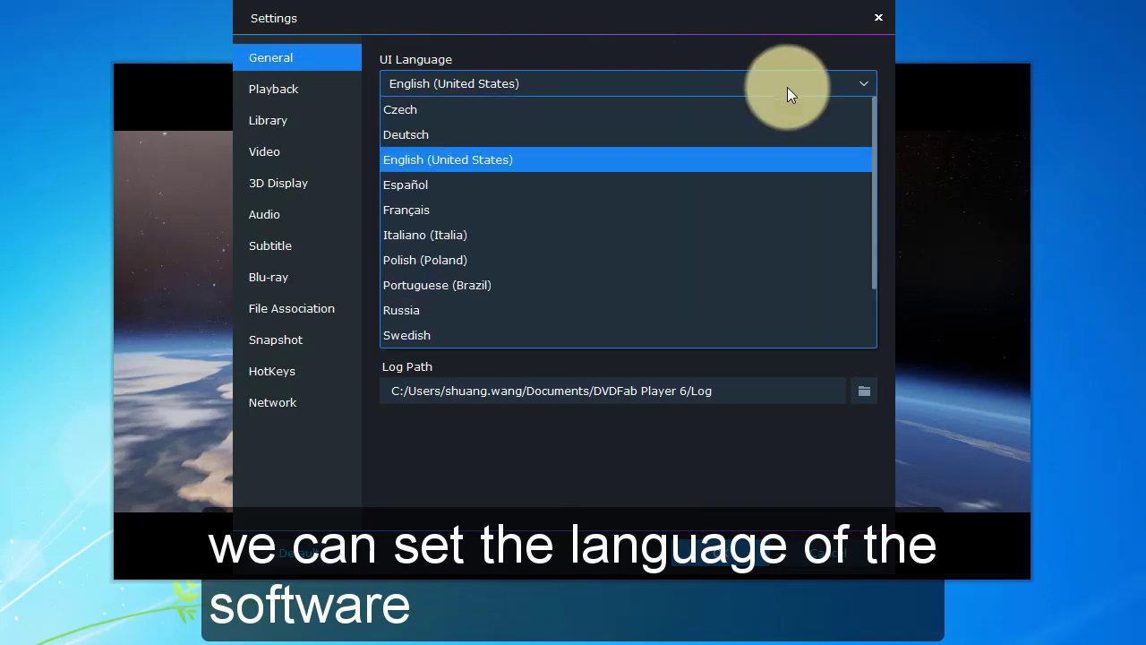
click(786, 86)
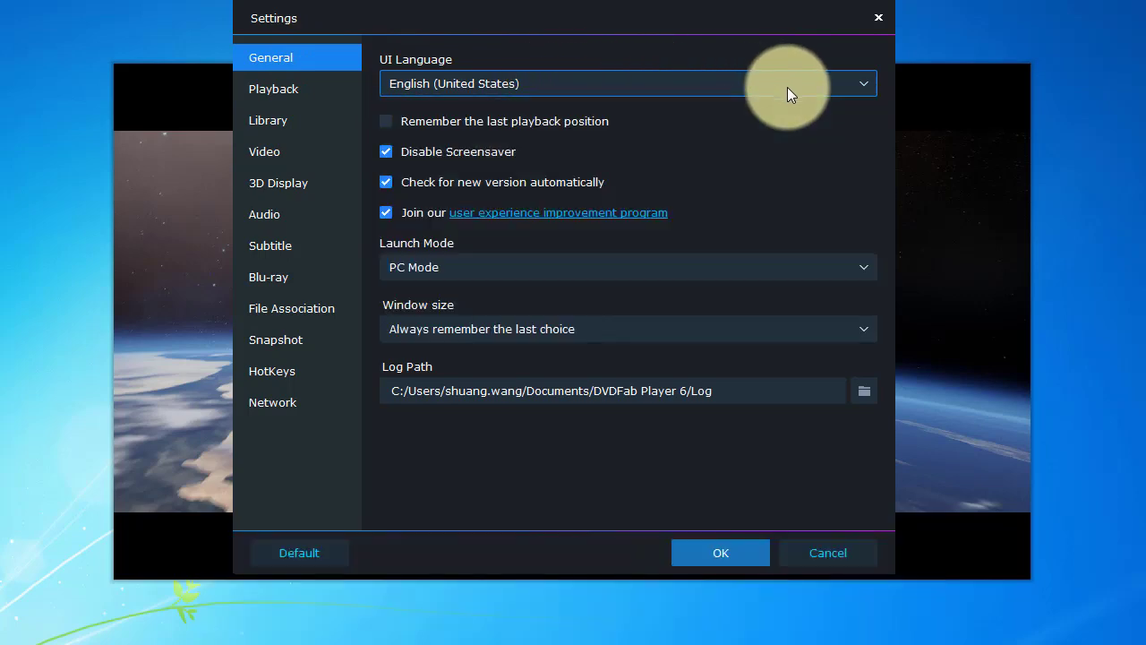
click(312, 89)
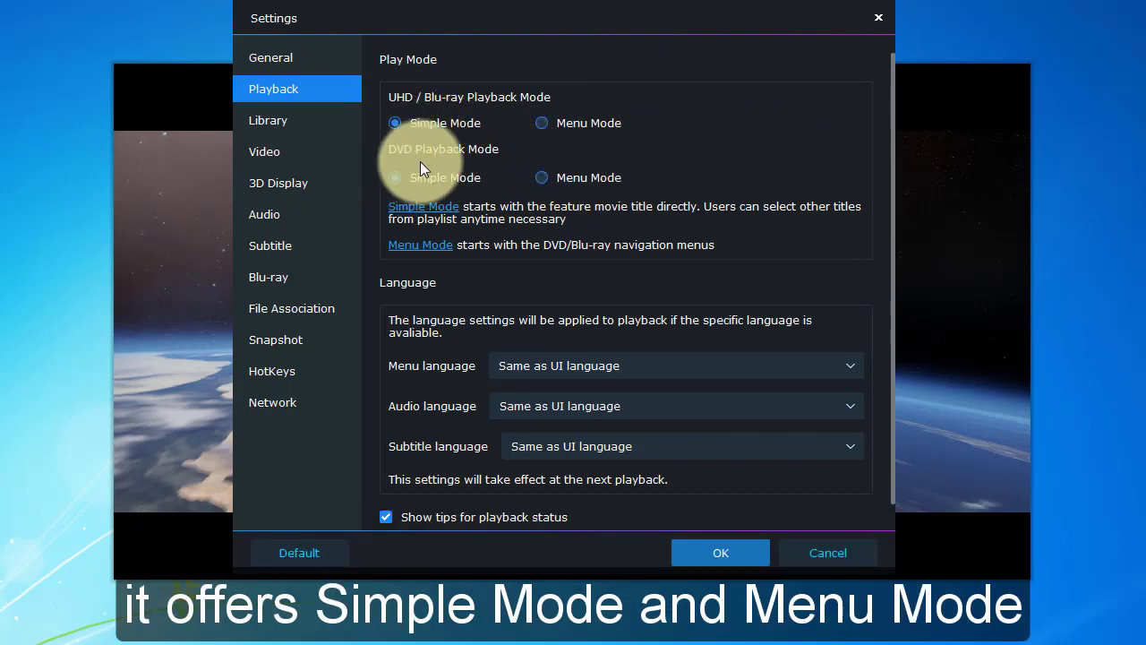
click(711, 552)
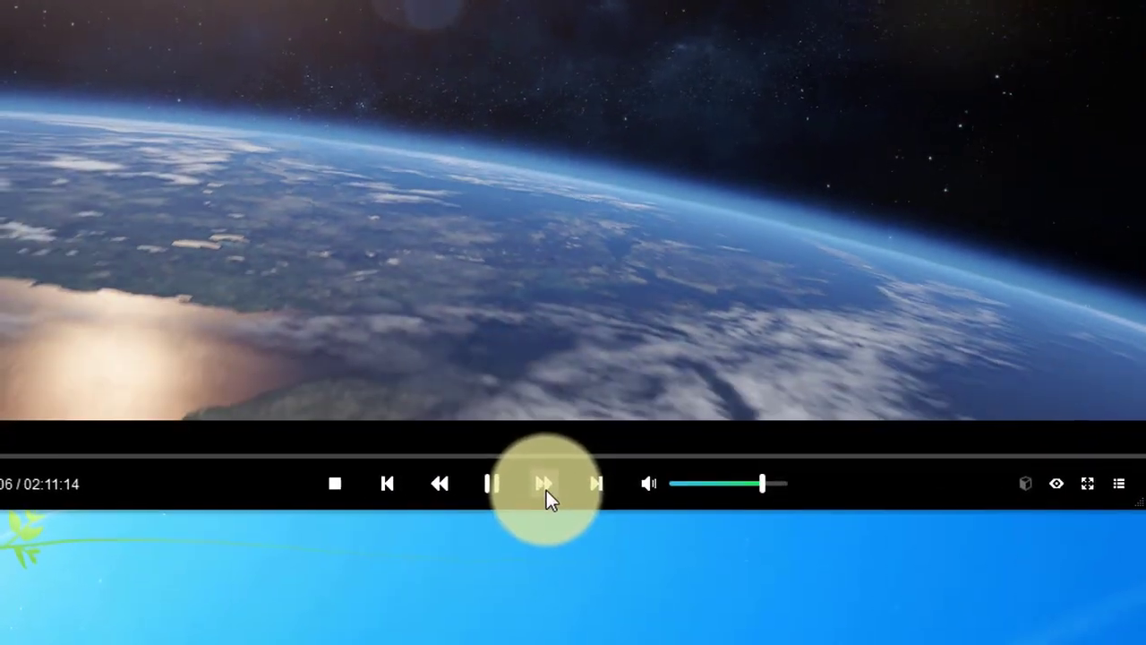
Step: Fast-forward Battleship, pause it, and show the playlist with X-Men Apocalypse and Battleship
click(557, 516)
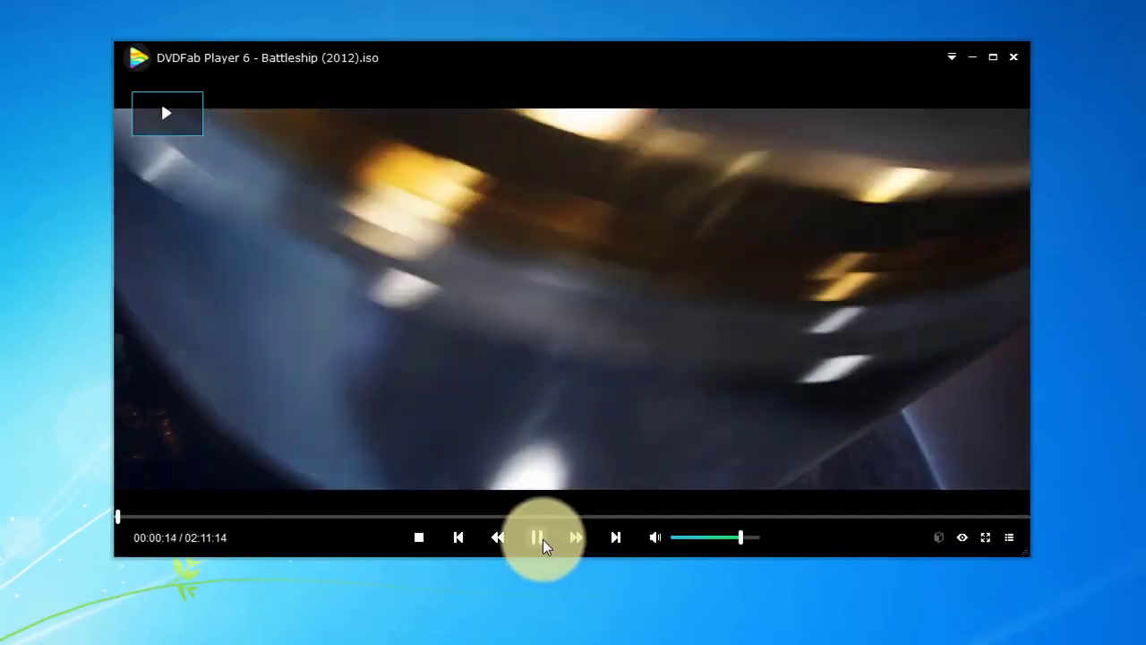
click(540, 538)
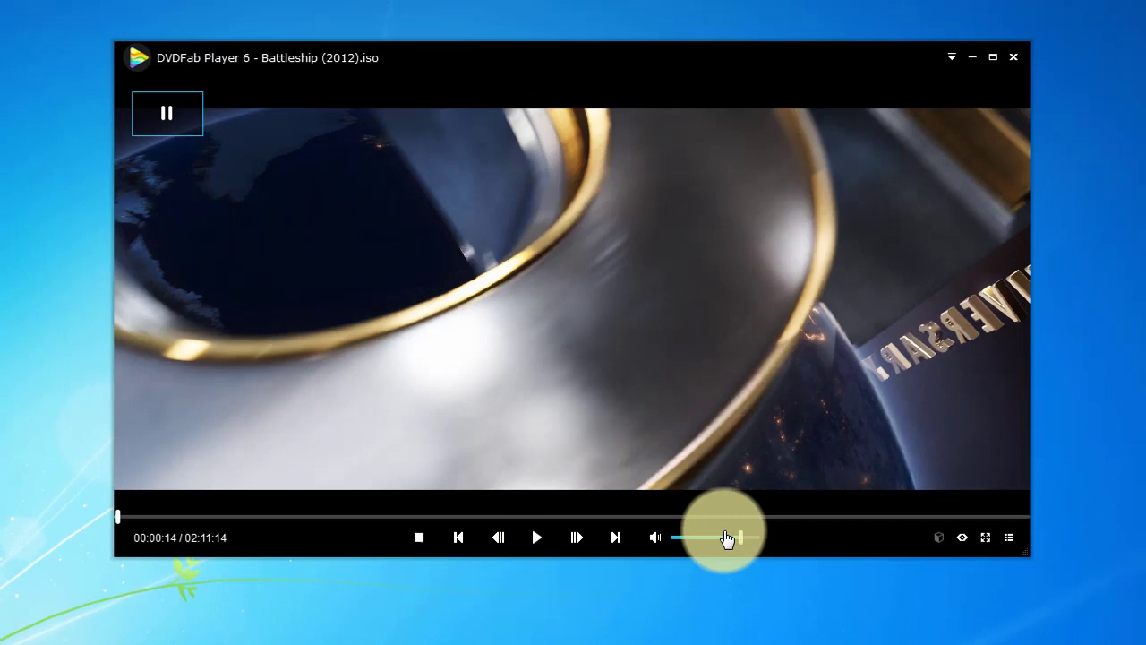
click(1008, 537)
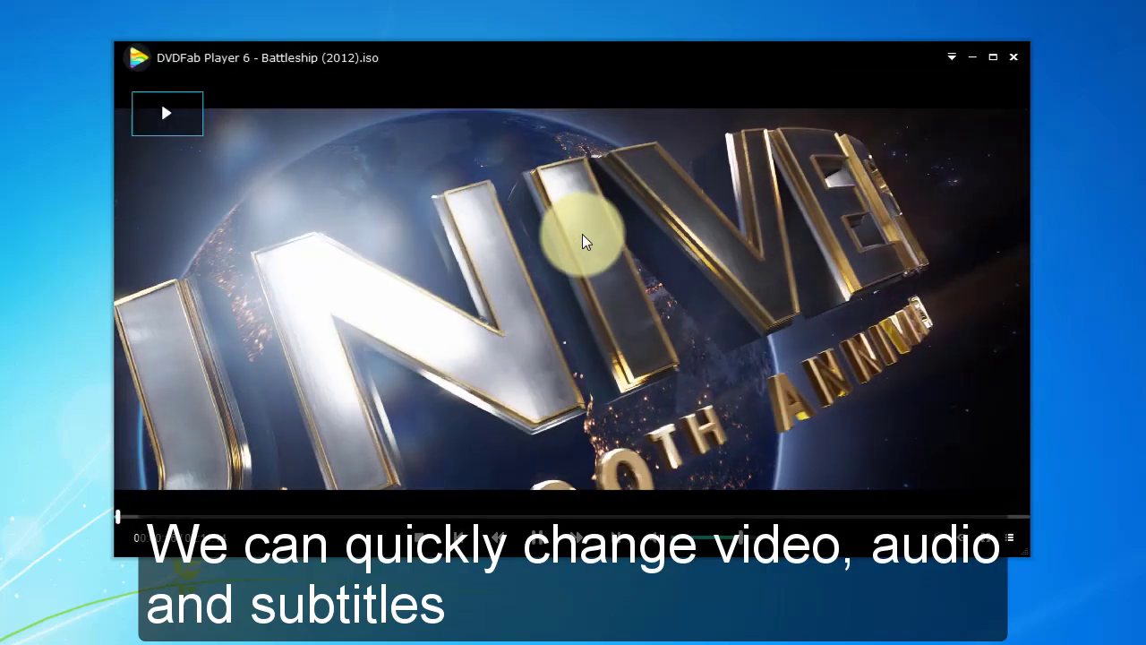
Step: Look at the video's right-click options menu, dismiss it, and stop Battleship playback
right_click(582, 236)
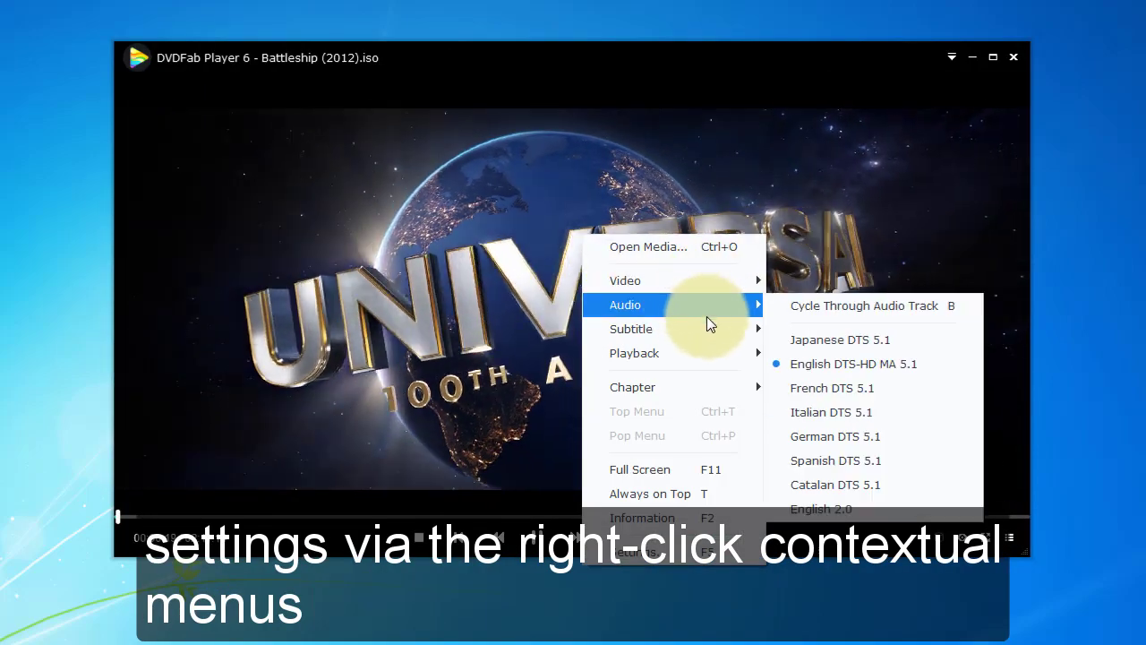
mouse_move(700, 354)
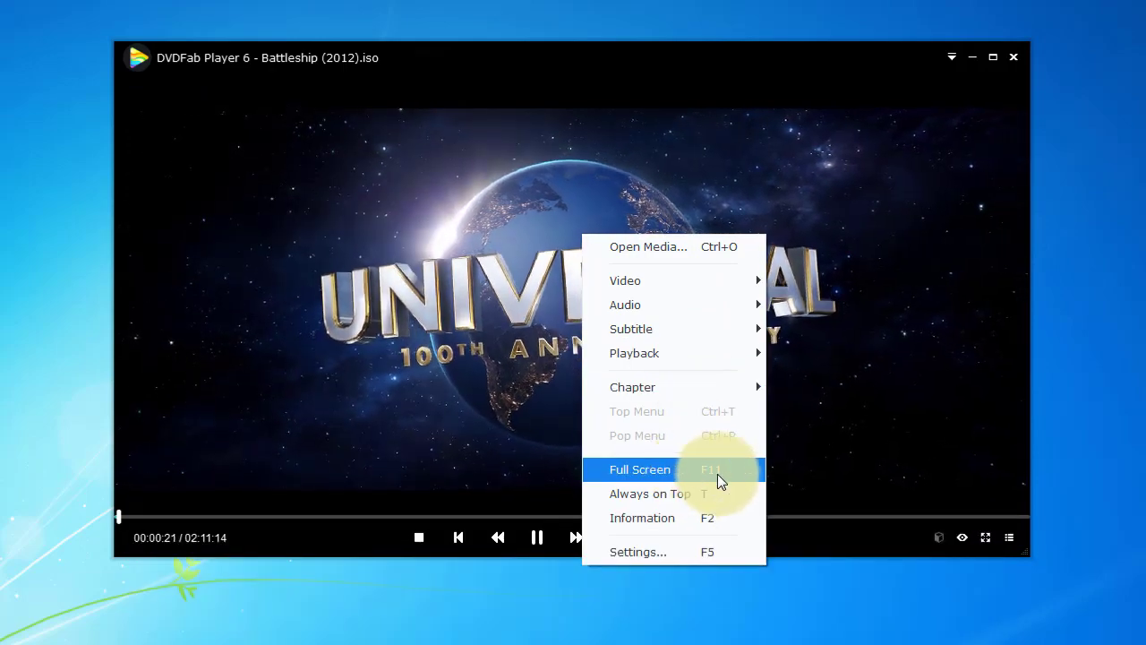
click(525, 320)
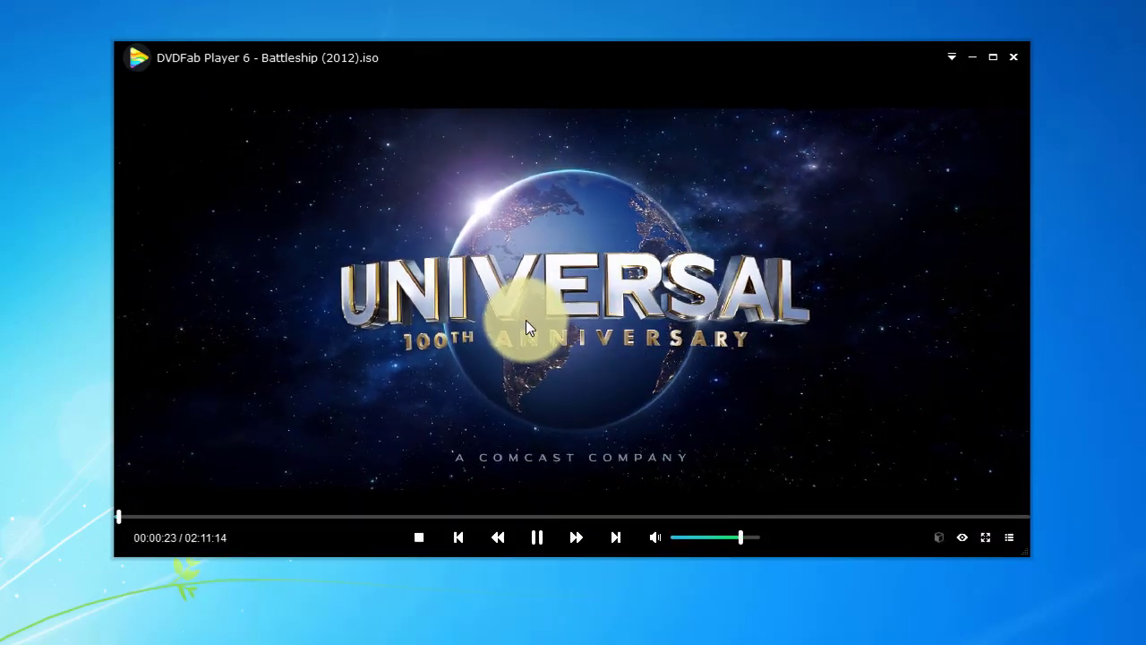
click(419, 536)
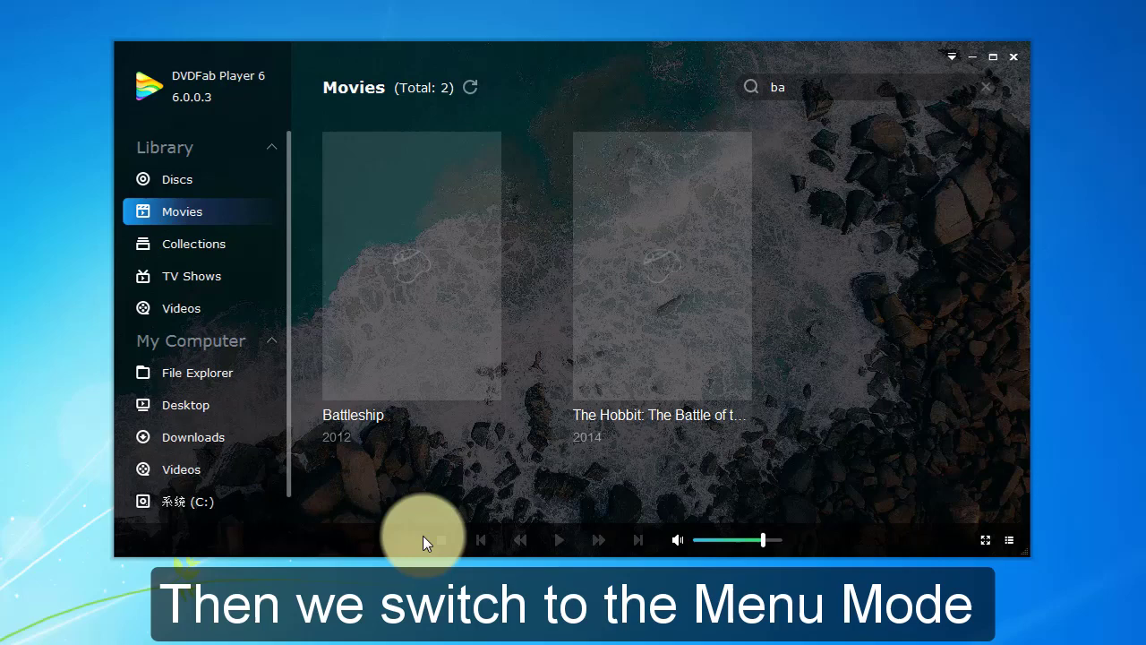
Step: In Playback settings, set UHD/Blu-ray playback to start in Menu Mode
click(949, 80)
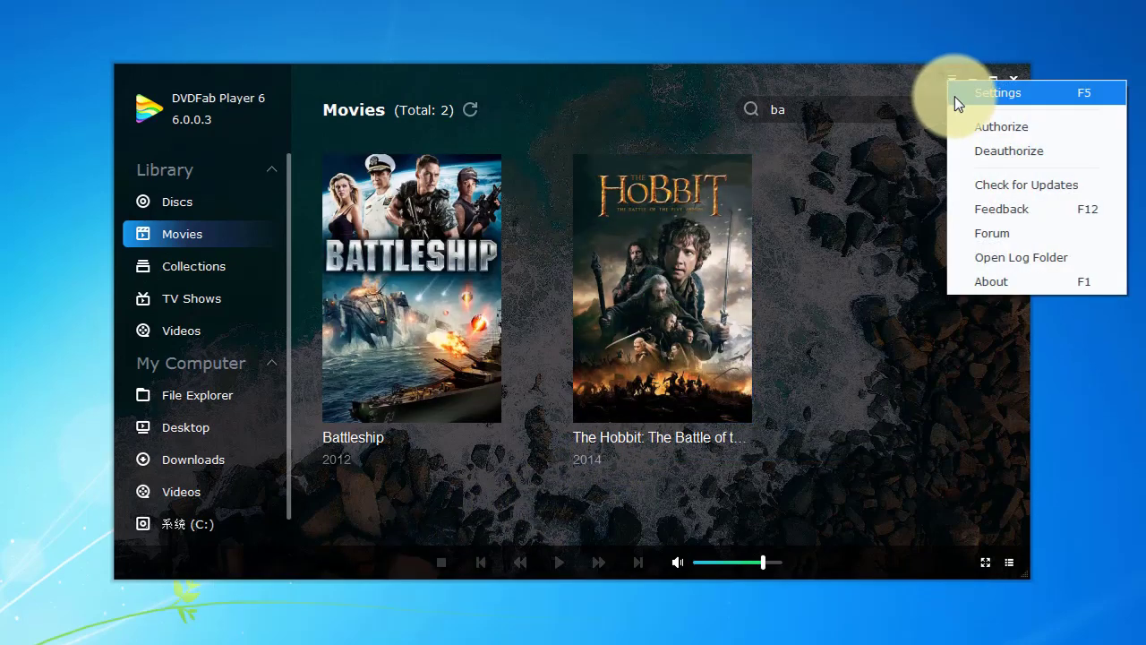
click(954, 96)
click(542, 122)
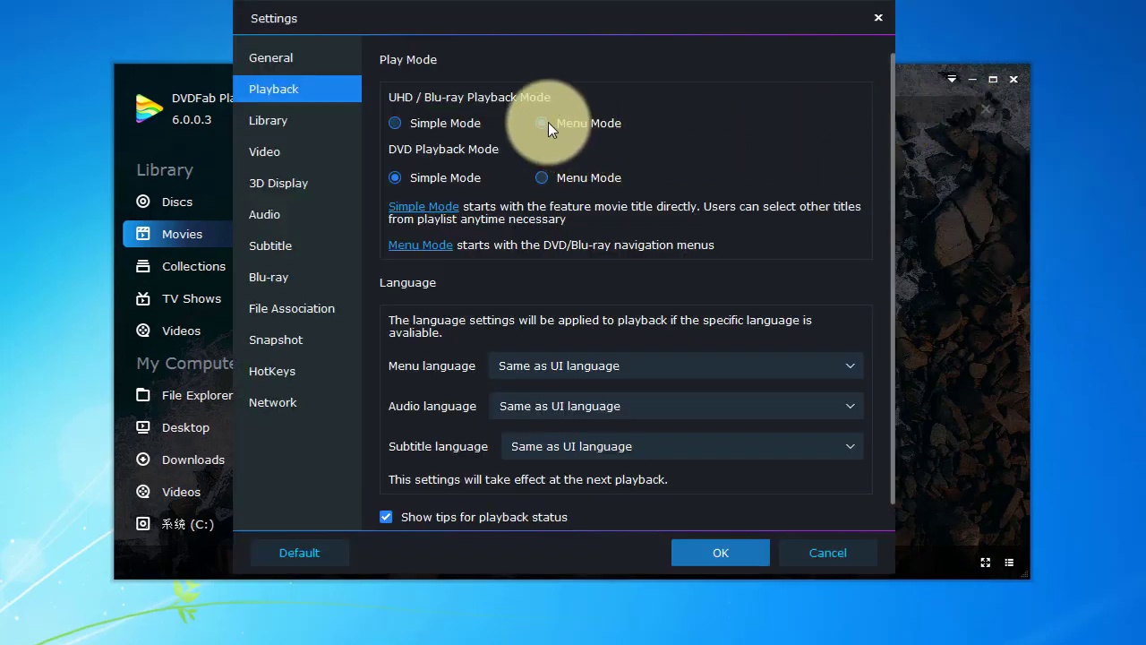
Step: Apply Menu Mode and replay Battleship, which now opens on its disc menu
click(706, 550)
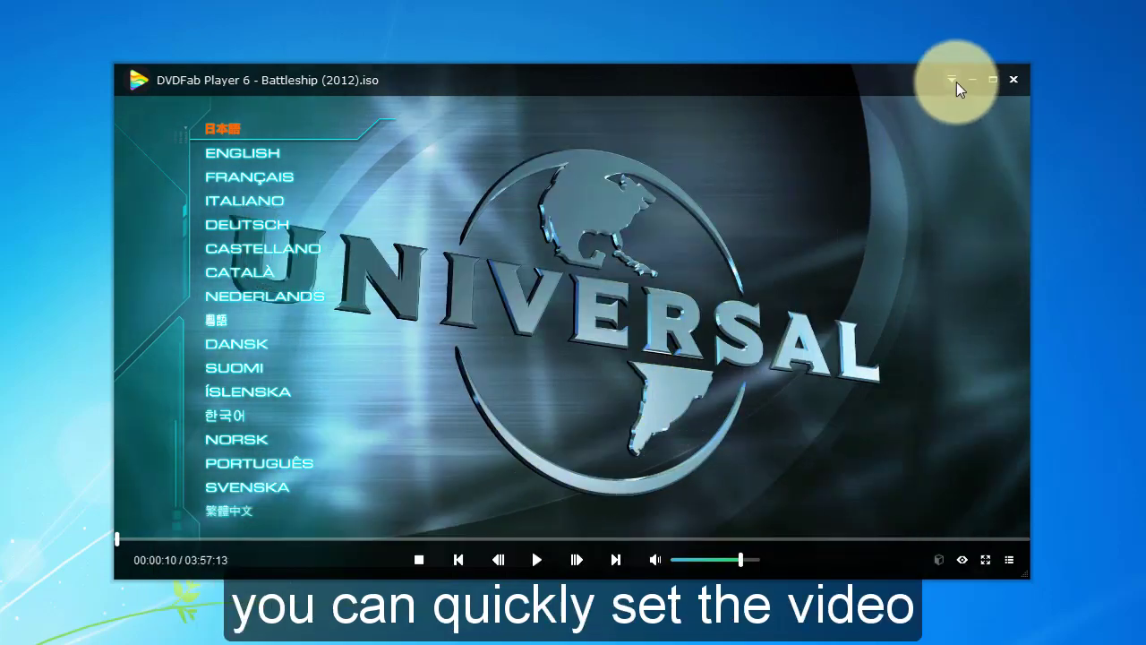
click(951, 79)
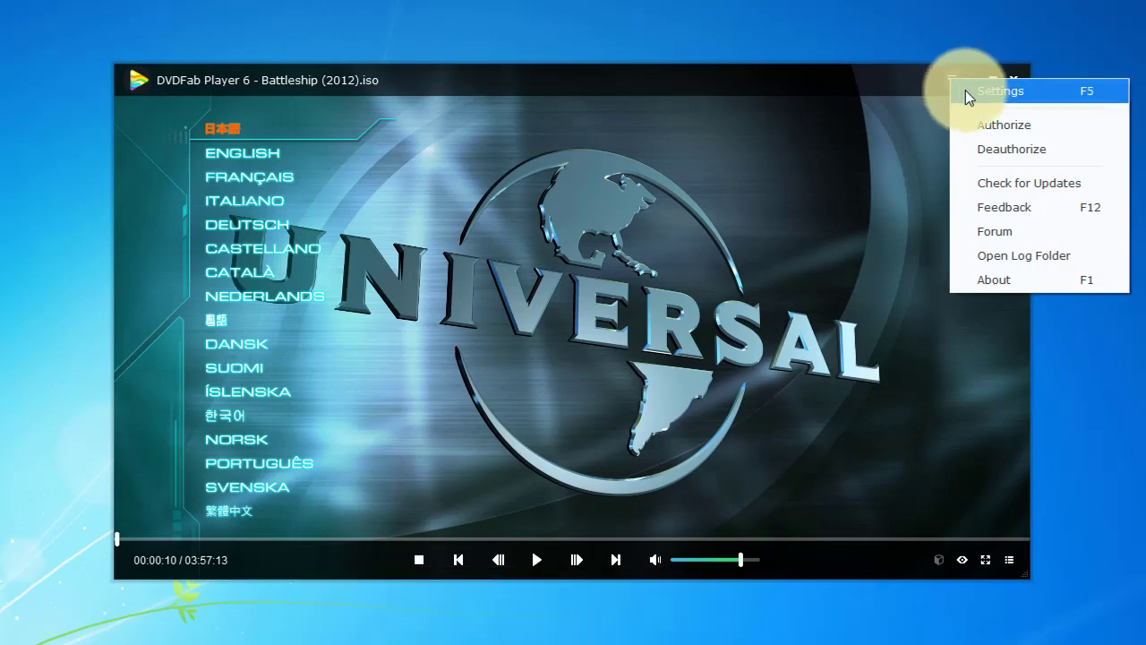
Step: Review the Video HDR and color range options and the HotKeys shortcut list in Settings
click(965, 91)
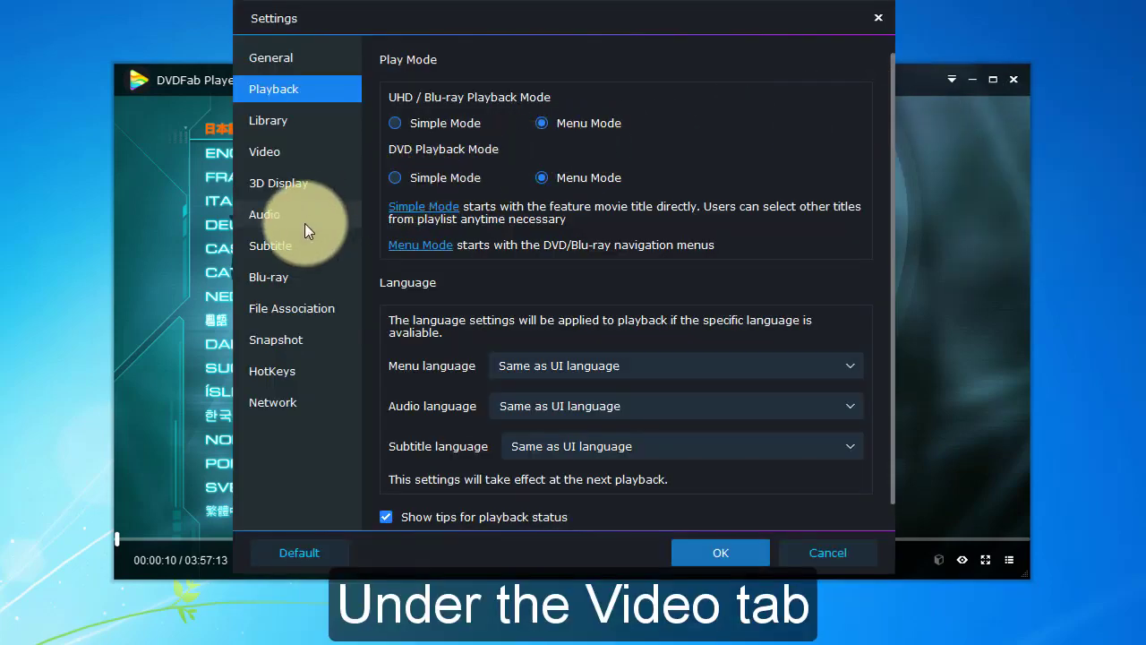
click(294, 154)
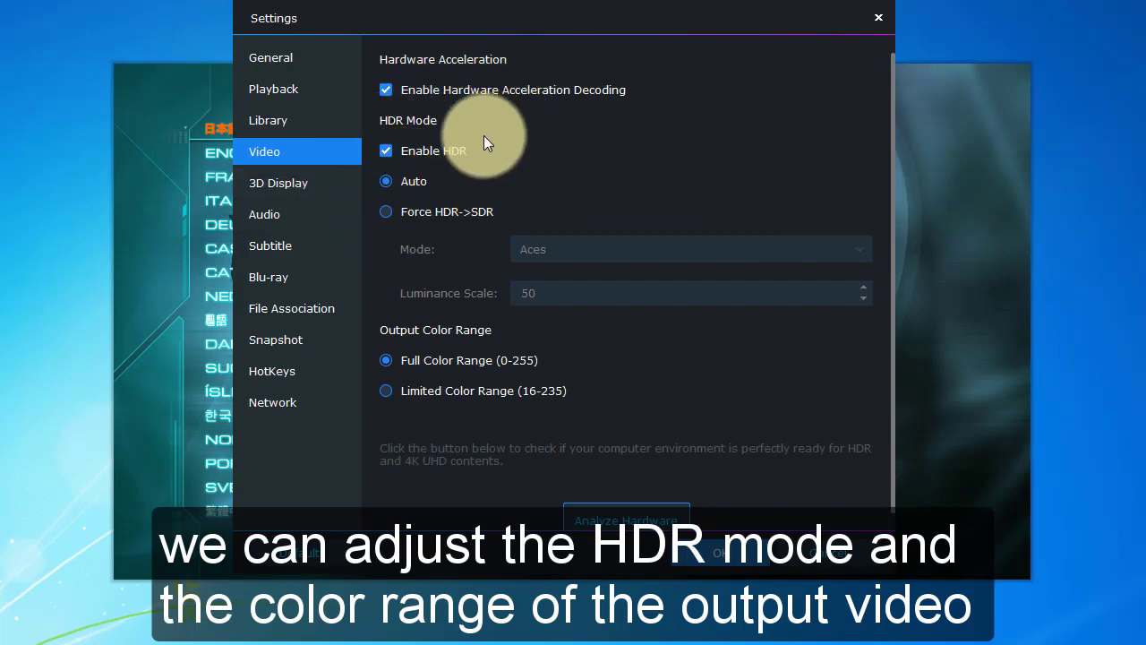
click(308, 371)
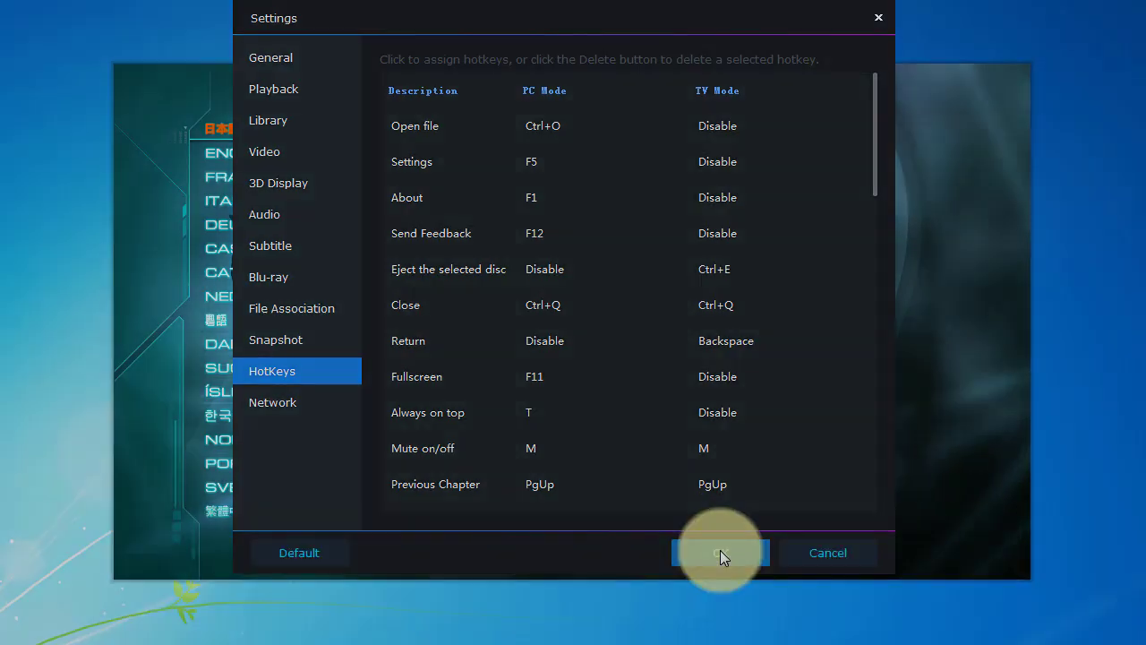
Step: Close Settings and play the SPIDER-MAN_HOMECOMING disc from drive E:
click(720, 550)
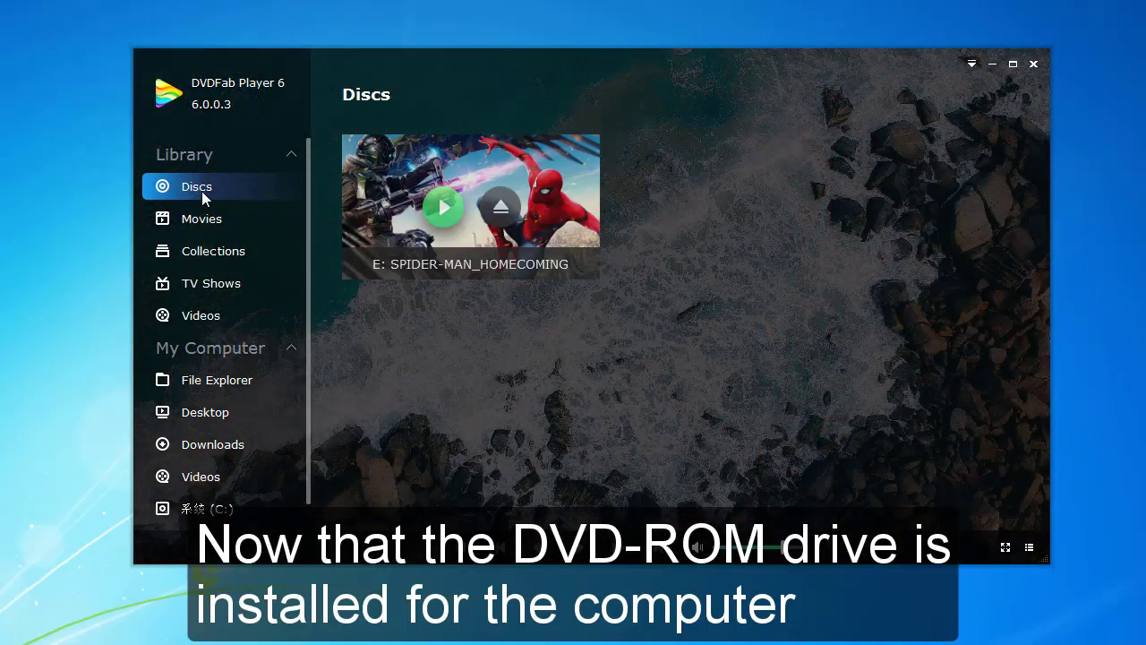
click(441, 209)
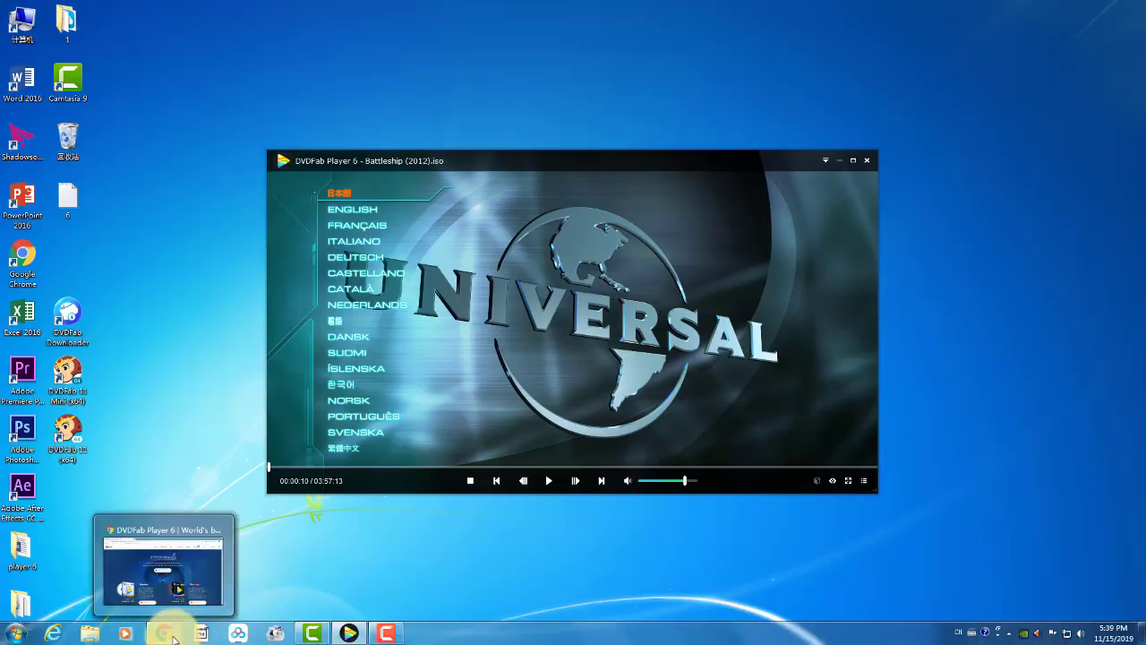
Step: In Chrome, Buy Now on Player 6 Ultra and review the 2-year, 99.00 USD order
click(175, 637)
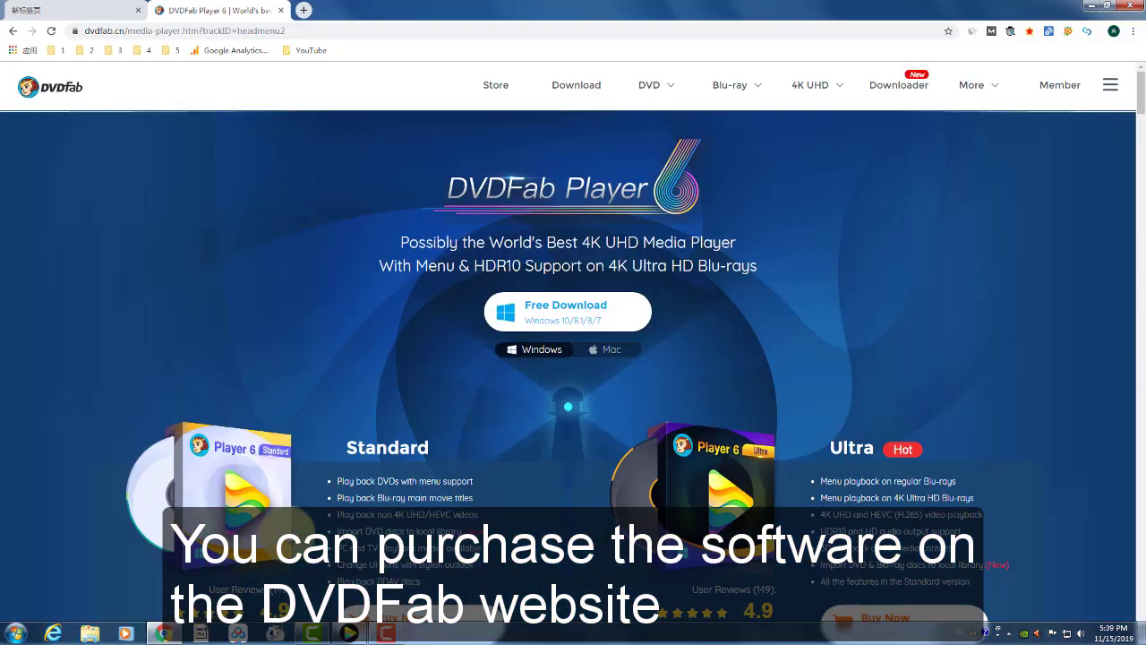
scroll(828, 371, down, 2)
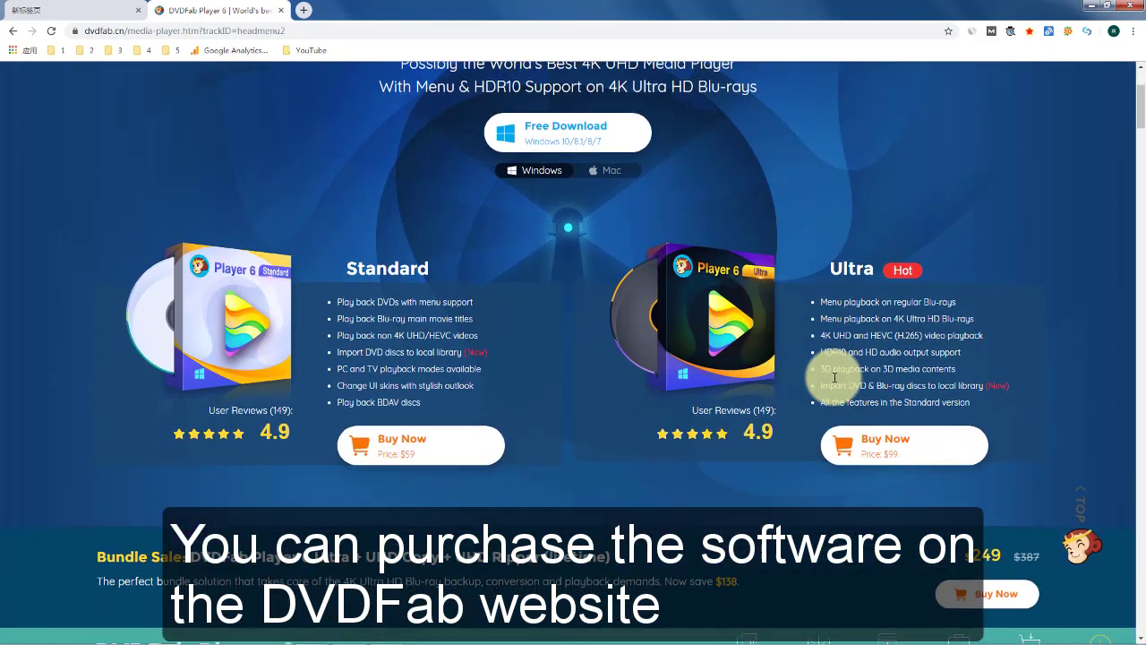
click(900, 450)
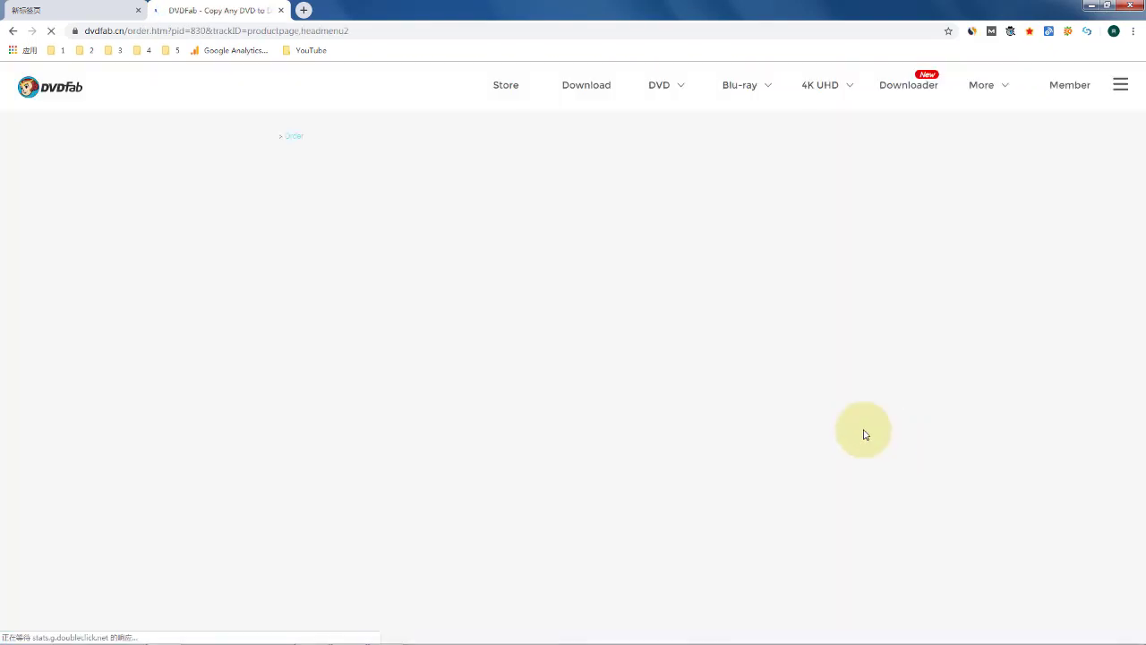
scroll(690, 379, down, 4)
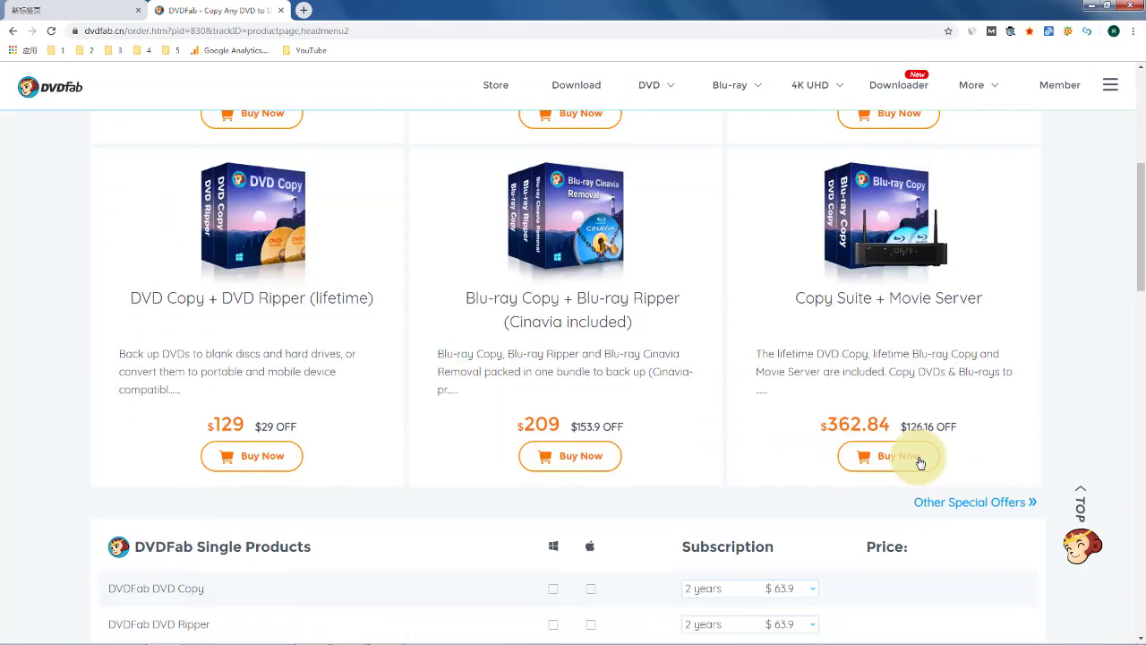
scroll(919, 462, down, 15)
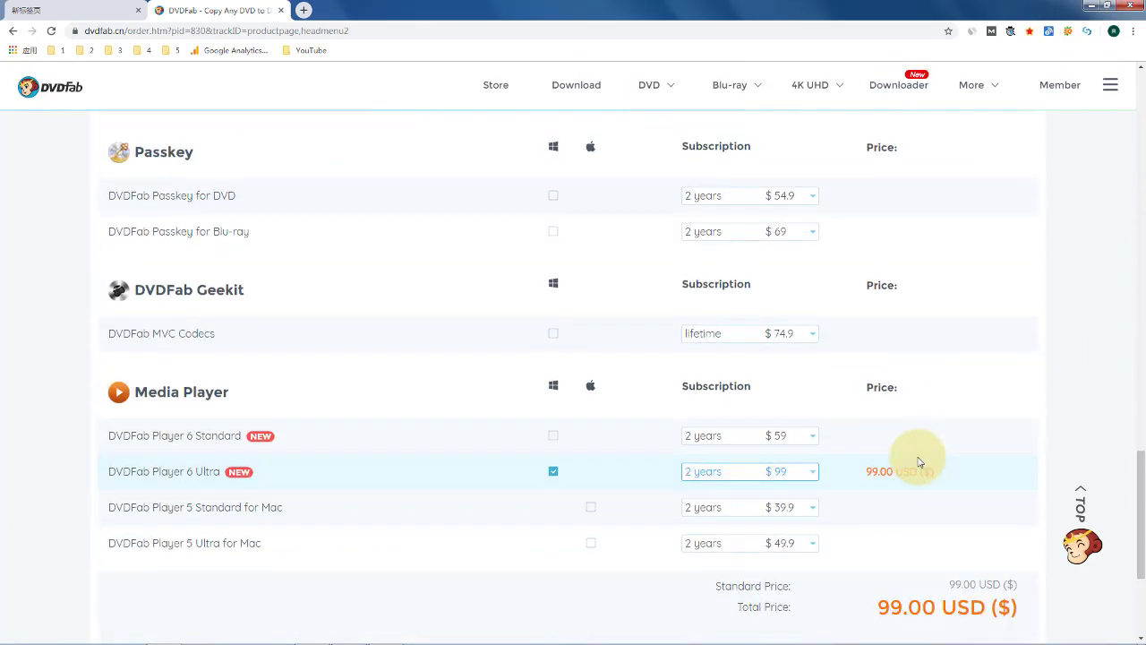
scroll(919, 462, down, 3)
scroll(913, 457, up, 1)
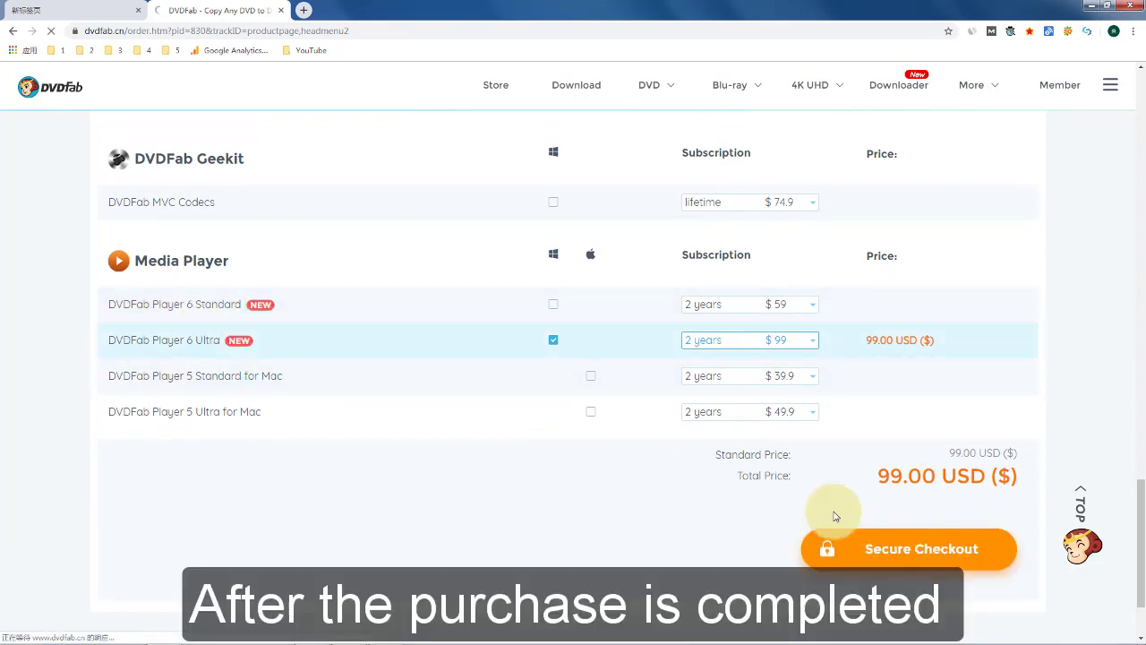
Step: Return to DVDFab Player and submit the Authorize This Computer form with the account e-mail and password
click(1093, 5)
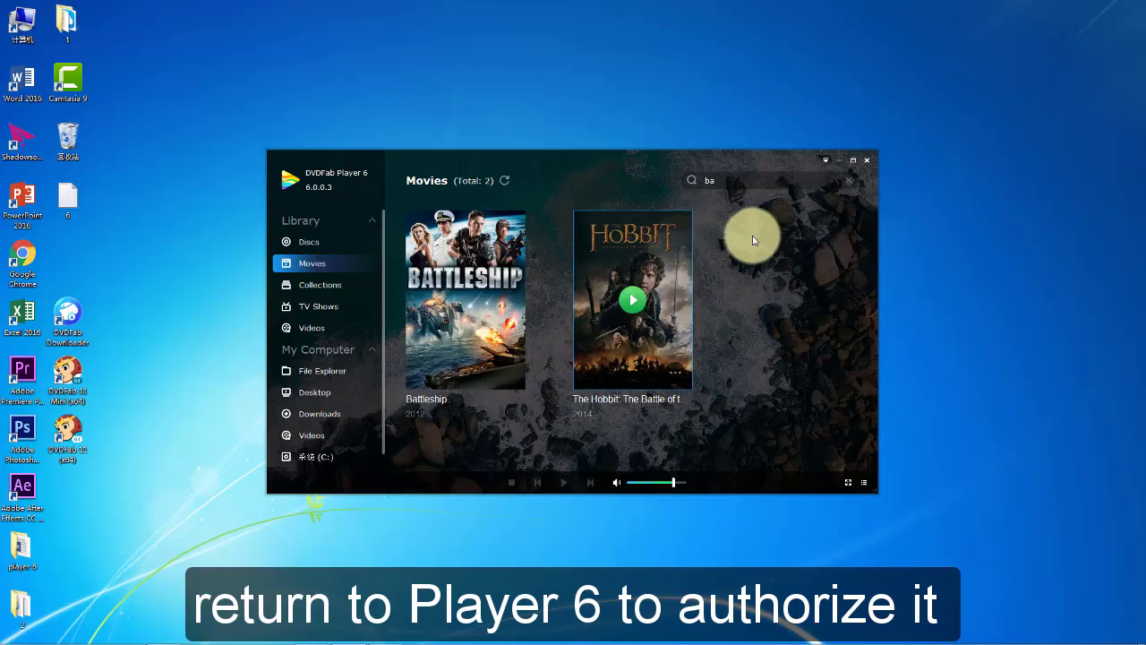
click(825, 168)
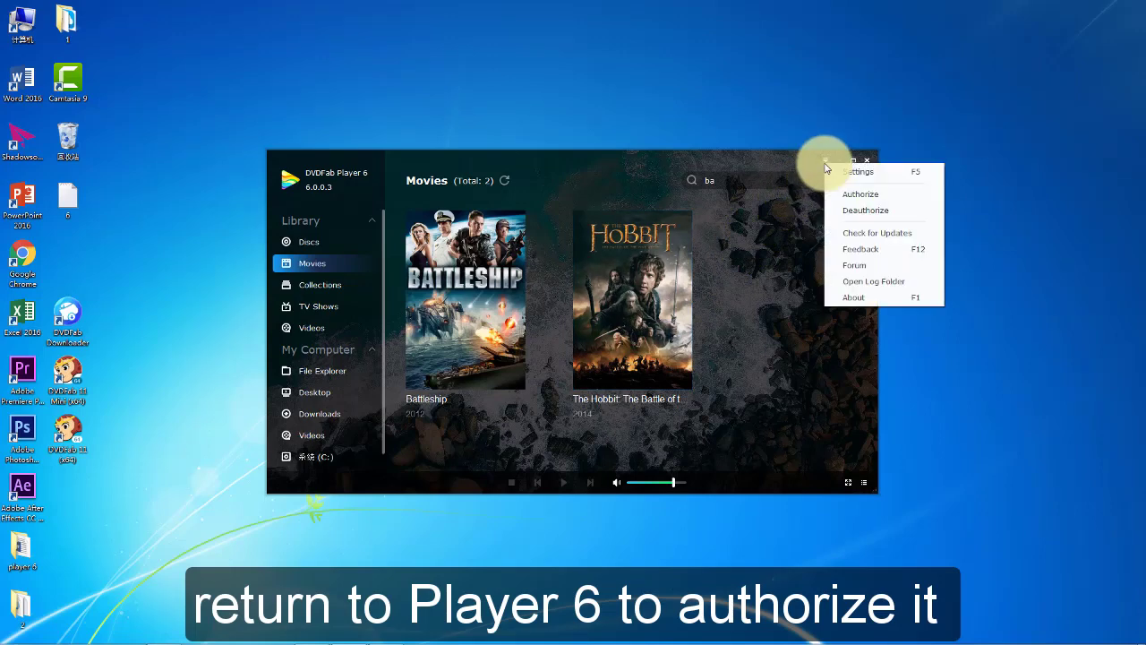
click(838, 191)
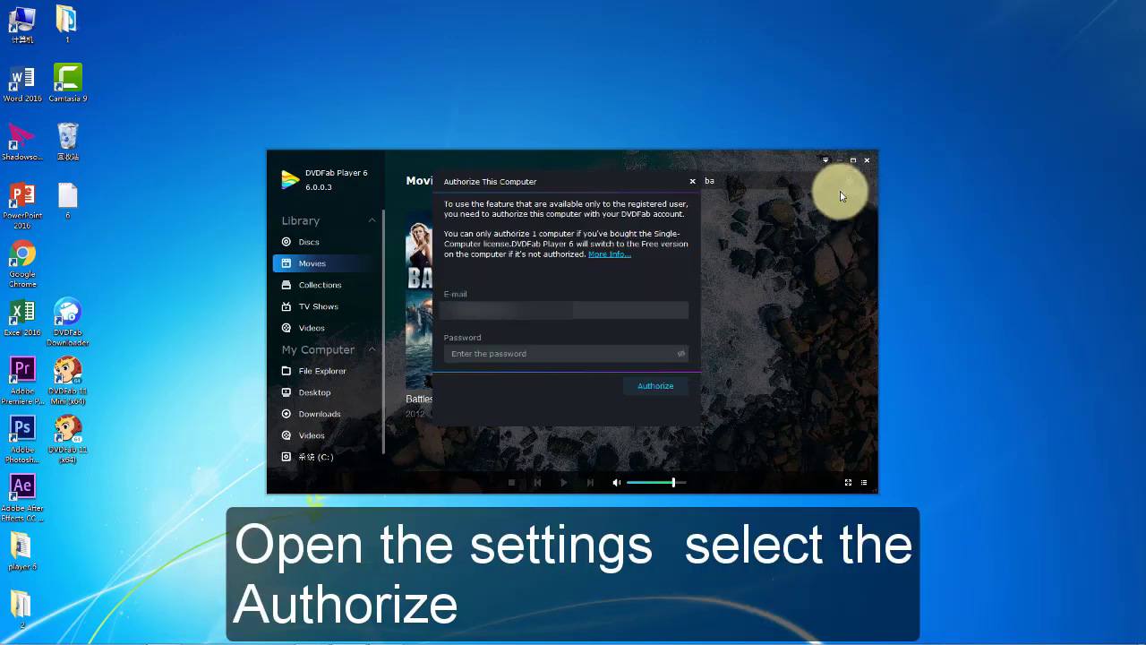
click(524, 352)
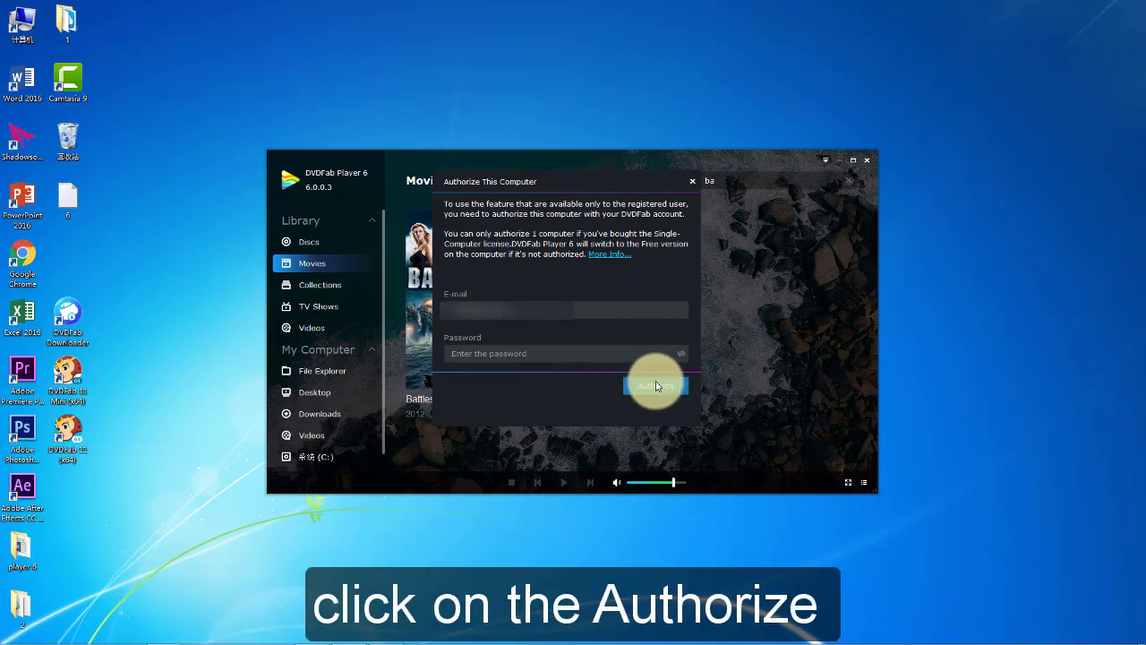
click(692, 181)
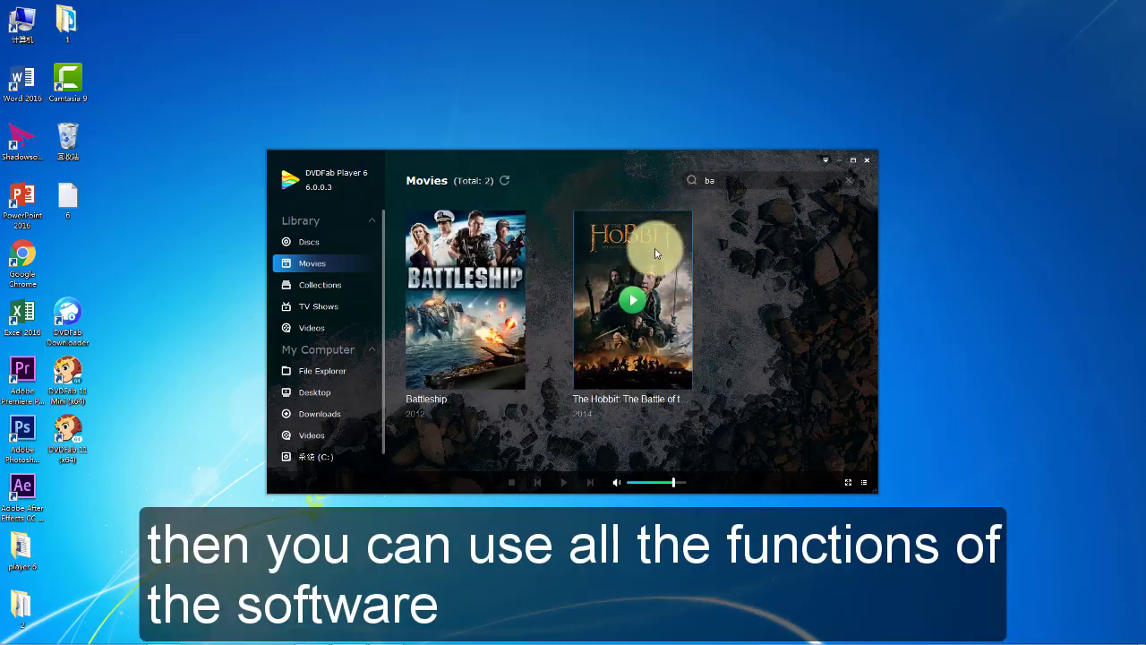